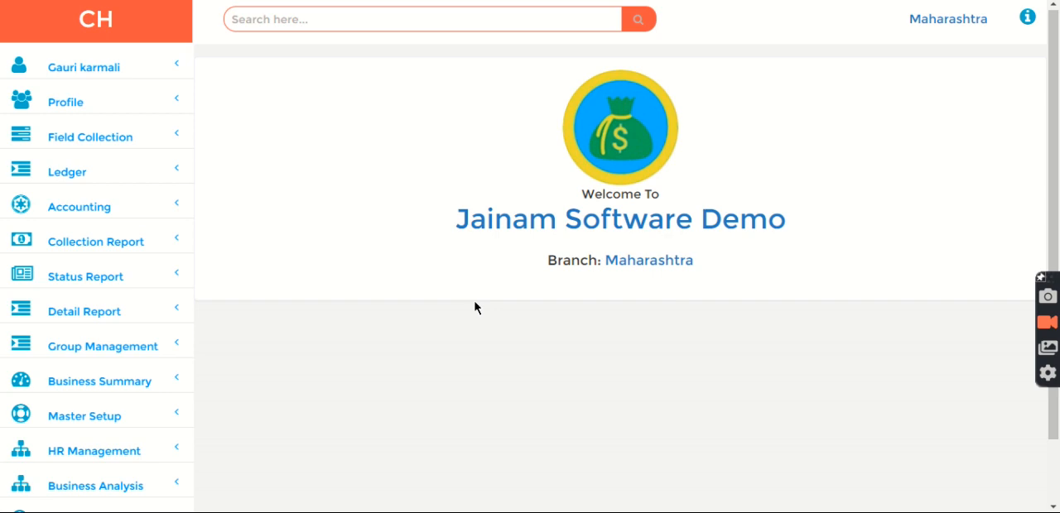
Step: Open the Branch Hierarchy form from the master setup section
{"action": "left_click", "coordinate": [86, 426]}
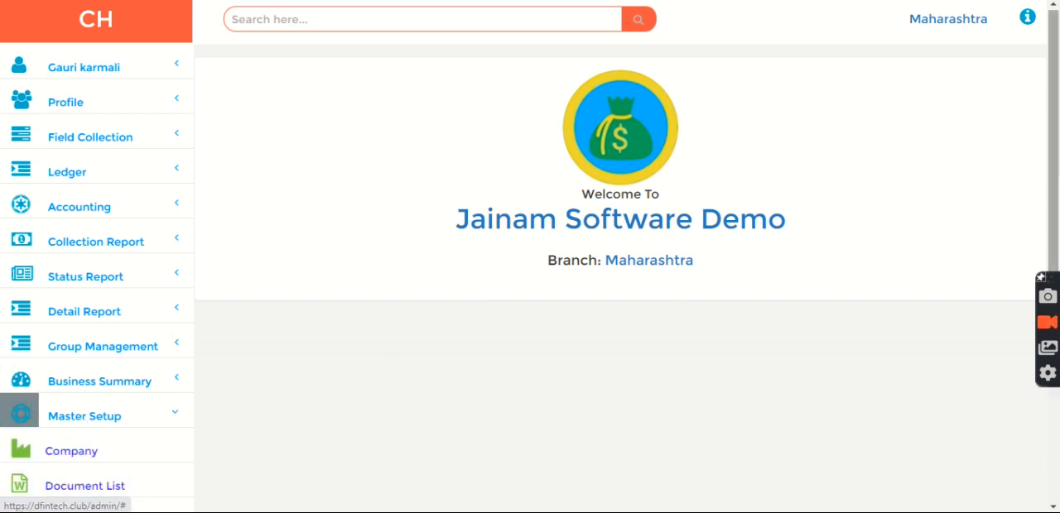
{"action": "scroll", "coordinate": [1055, 182], "scroll_direction": "down", "scroll_amount": 3}
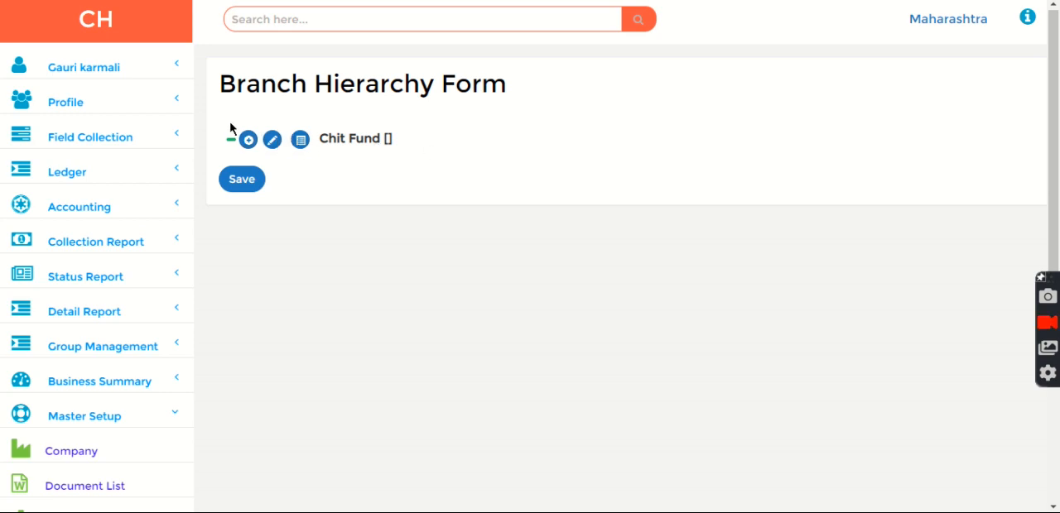
{"action": "left_click", "coordinate": [276, 146]}
{"action": "left_click_drag", "start_coordinate": [456, 144], "coordinate": [176, 158]}
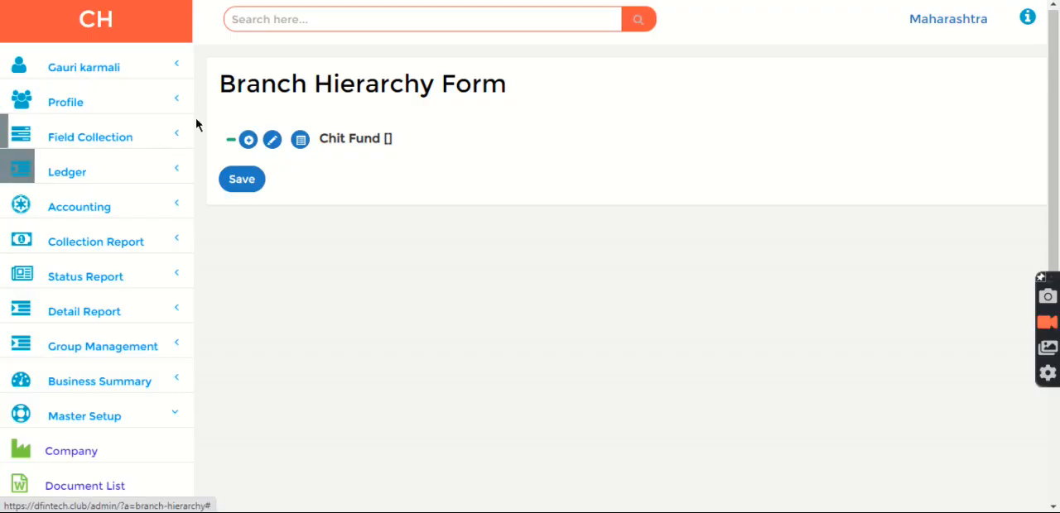
Step: Rename the root Chit Fund entry of the branch hierarchy to India and give it the code IN
{"action": "left_click", "coordinate": [272, 141]}
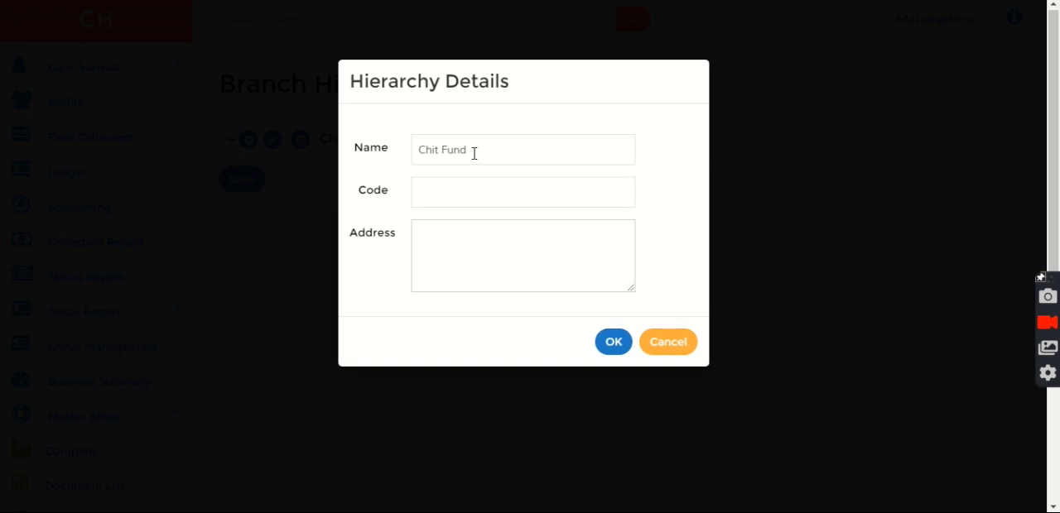
{"action": "key", "text": "BackSpace"}
{"action": "key", "text": "BackSpace"}
{"action": "key", "text": "BackSpace"}
{"action": "type", "text": "iND"}
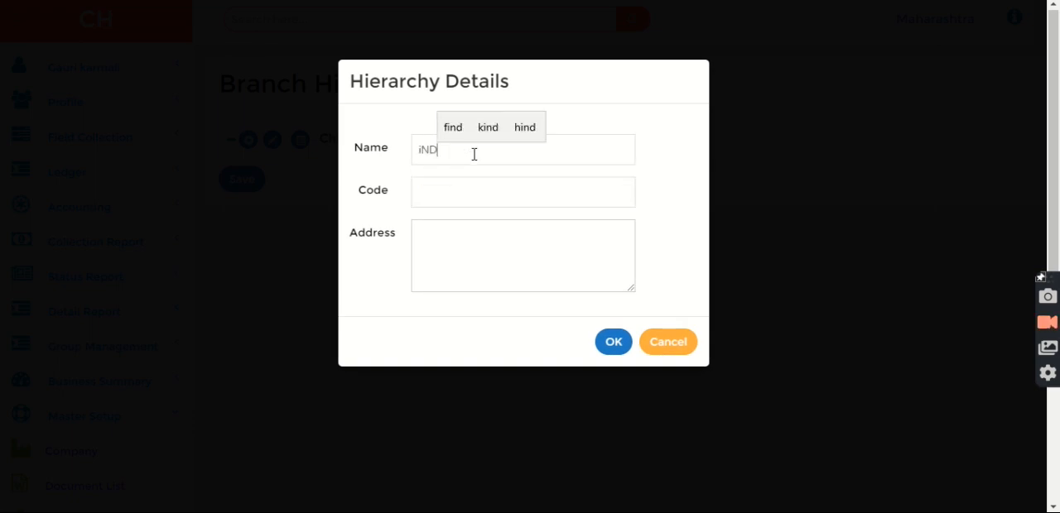
{"action": "key", "text": "BackSpace"}
{"action": "key", "text": "BackSpace"}
{"action": "key", "text": "BackSpace"}
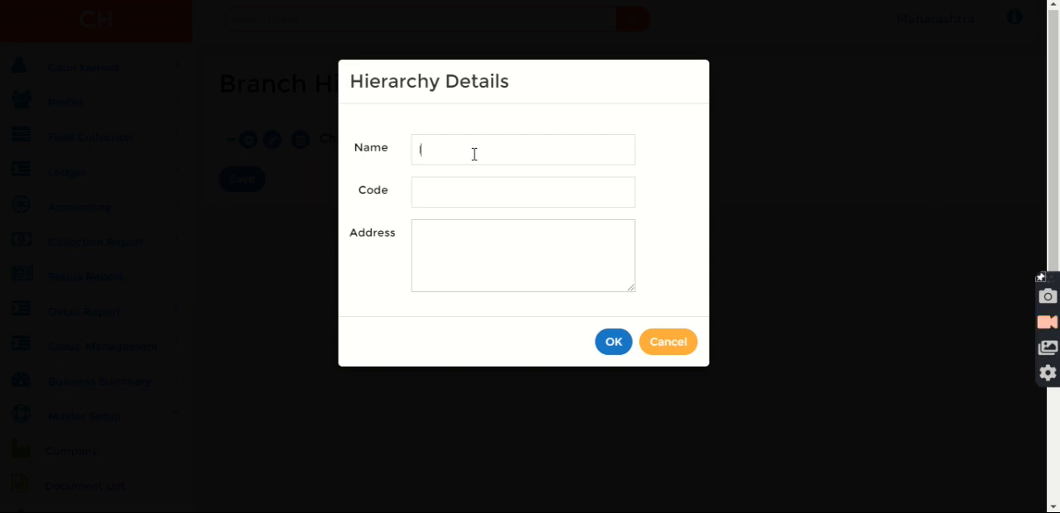
{"action": "type", "text": "India"}
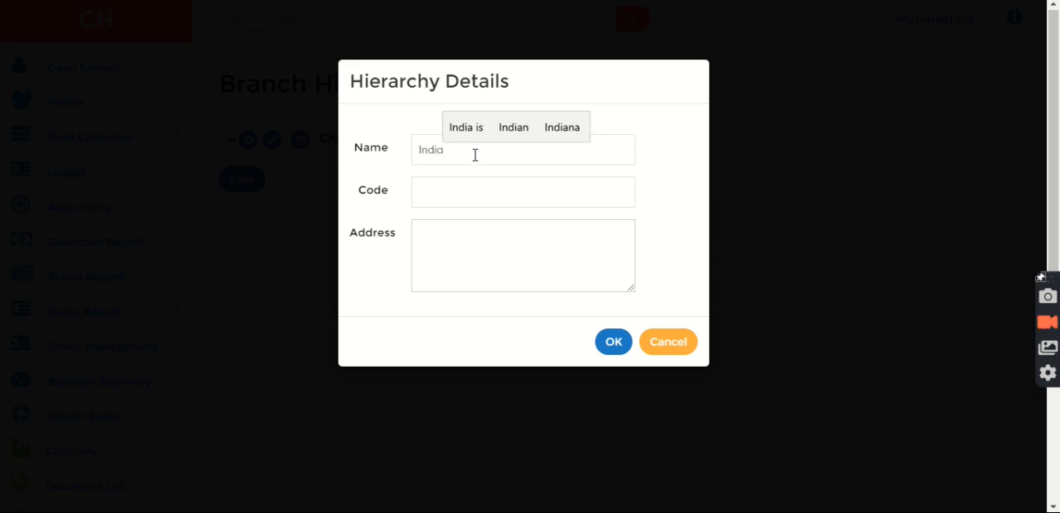
{"action": "left_click", "coordinate": [475, 197]}
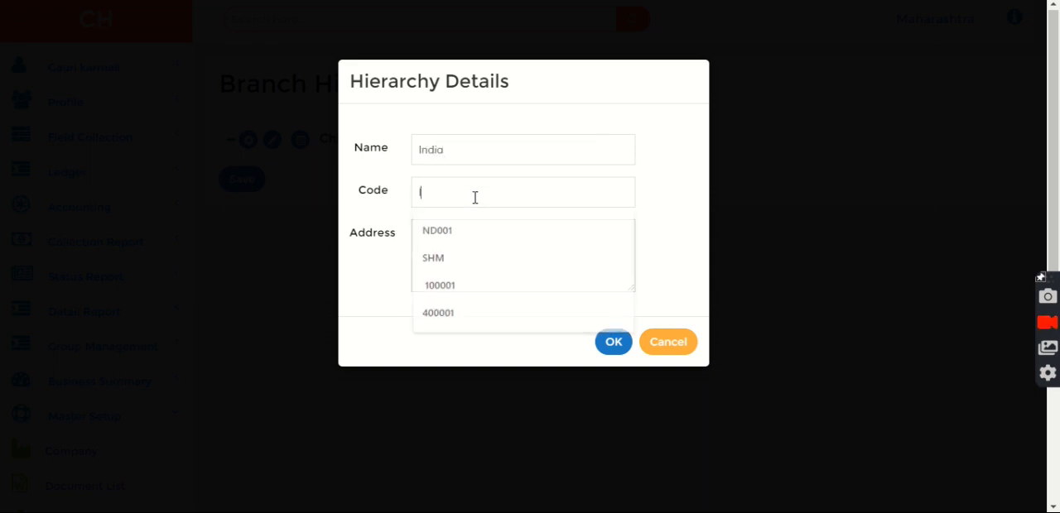
{"action": "type", "text": "IN"}
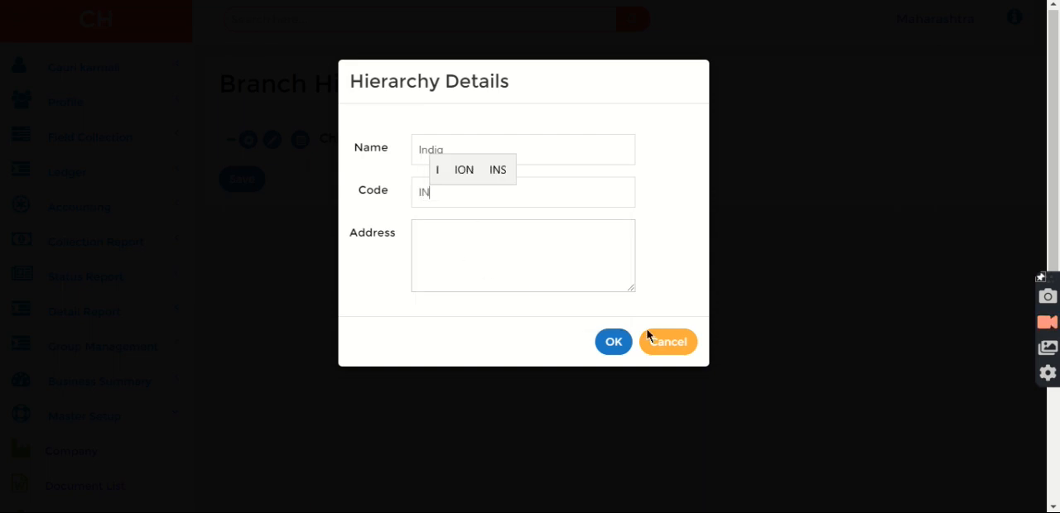
{"action": "left_click", "coordinate": [618, 342]}
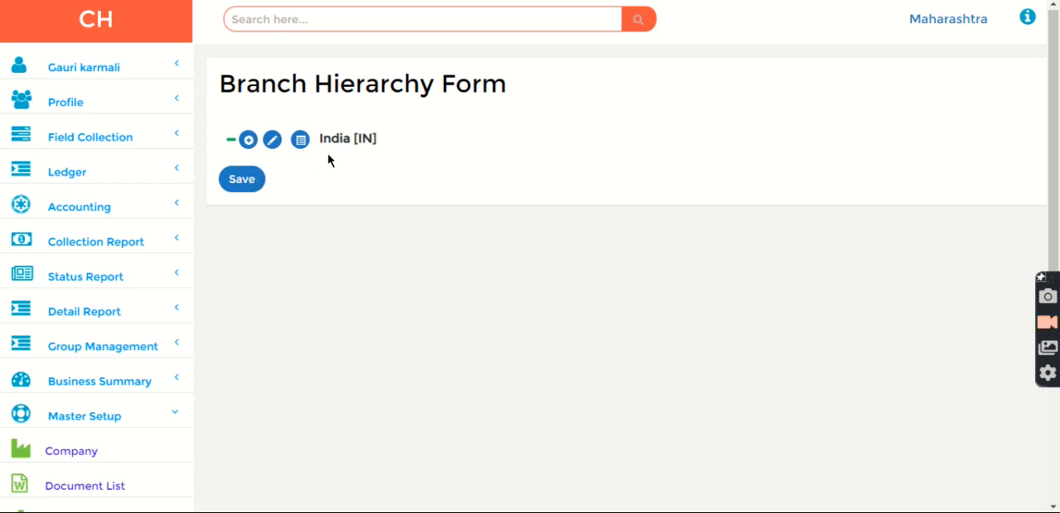
{"action": "left_click_drag", "start_coordinate": [369, 140], "coordinate": [220, 126]}
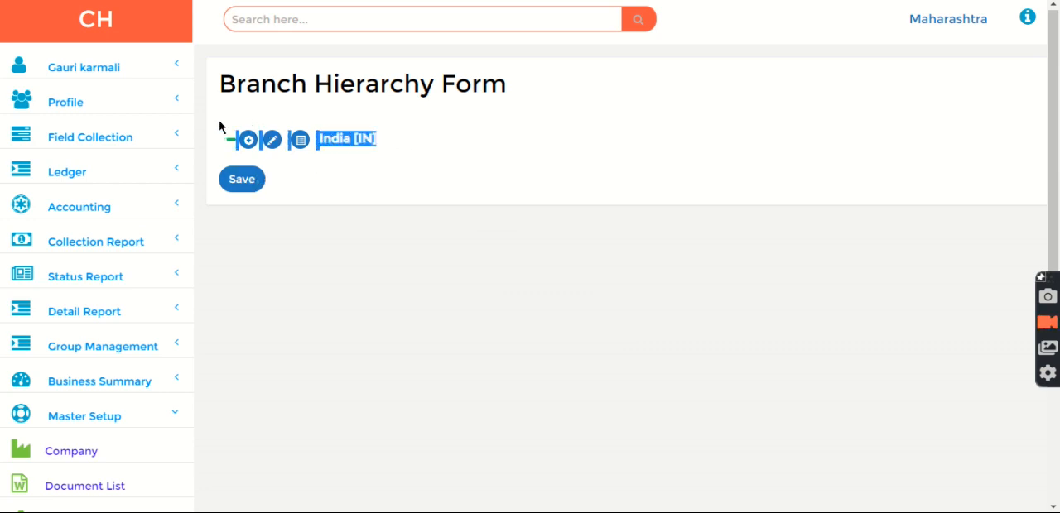
{"action": "left_click", "coordinate": [489, 163]}
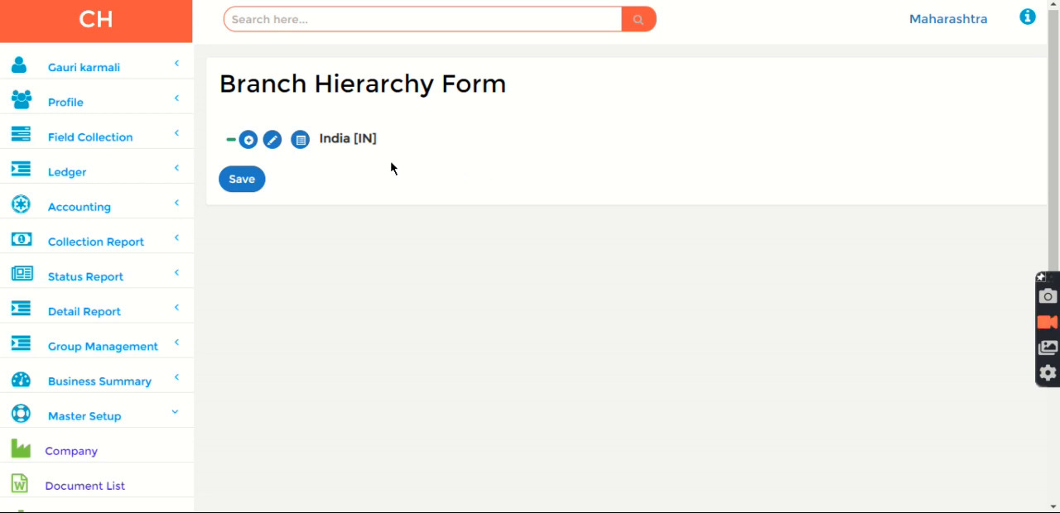
Step: Add a branch named Maharashtra with code MH under India
{"action": "left_click", "coordinate": [249, 141]}
{"action": "left_click", "coordinate": [439, 154]}
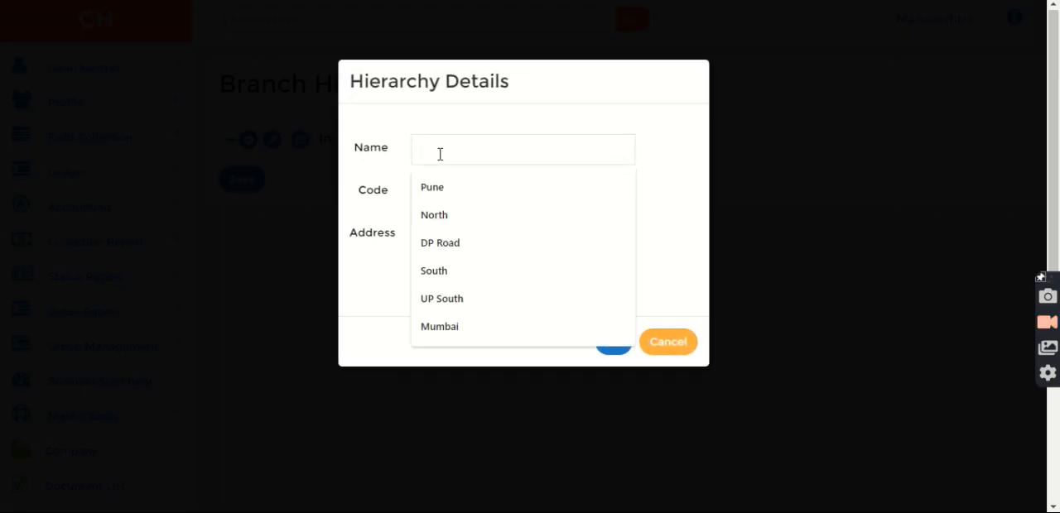
{"action": "type", "text": "mAhAR"}
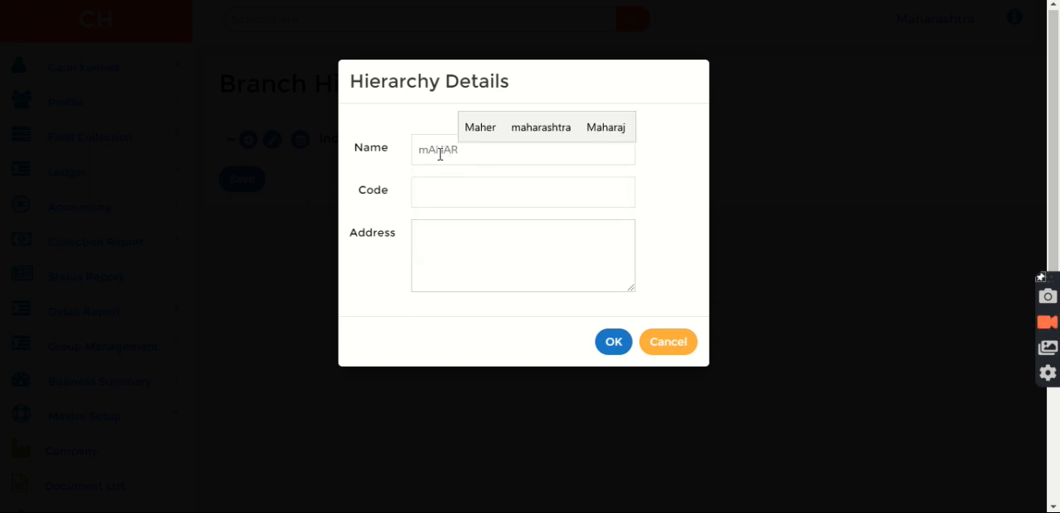
{"action": "key", "text": "BackSpace"}
{"action": "key", "text": "BackSpace"}
{"action": "key", "text": "BackSpace"}
{"action": "key", "text": "BackSpace"}
{"action": "key", "text": "BackSpace"}
{"action": "type", "text": "M"}
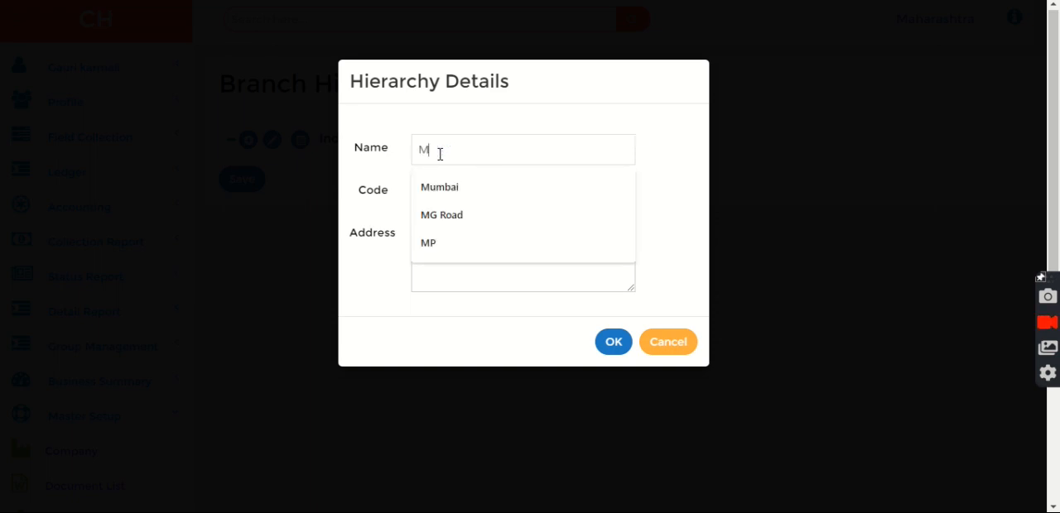
{"action": "type", "text": "aharashtra"}
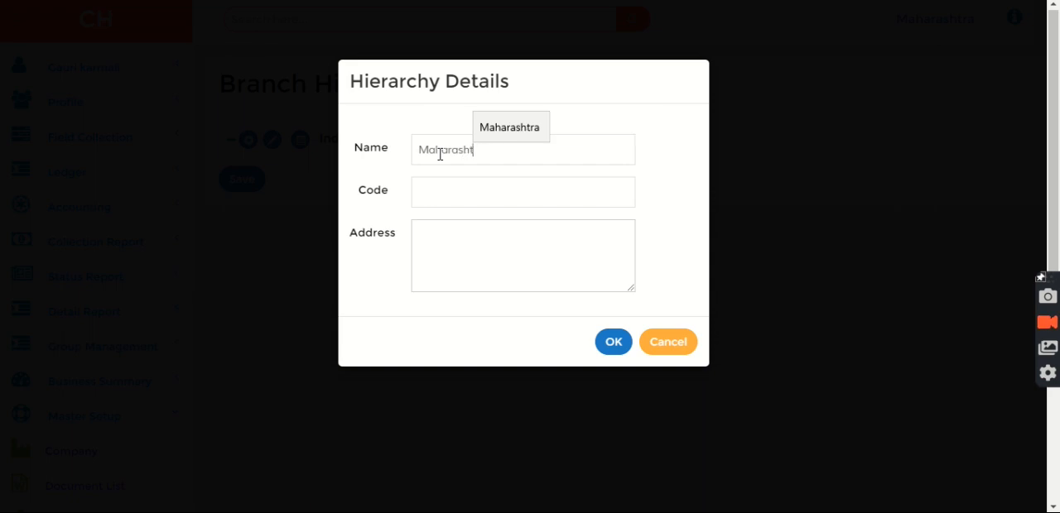
{"action": "left_click", "coordinate": [455, 200]}
{"action": "type", "text": "MH"}
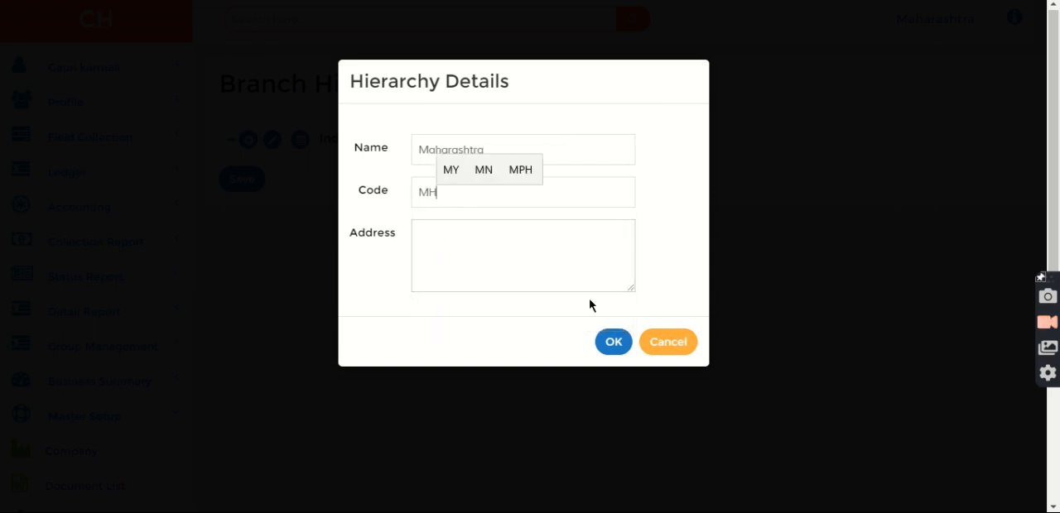
{"action": "left_click", "coordinate": [608, 344]}
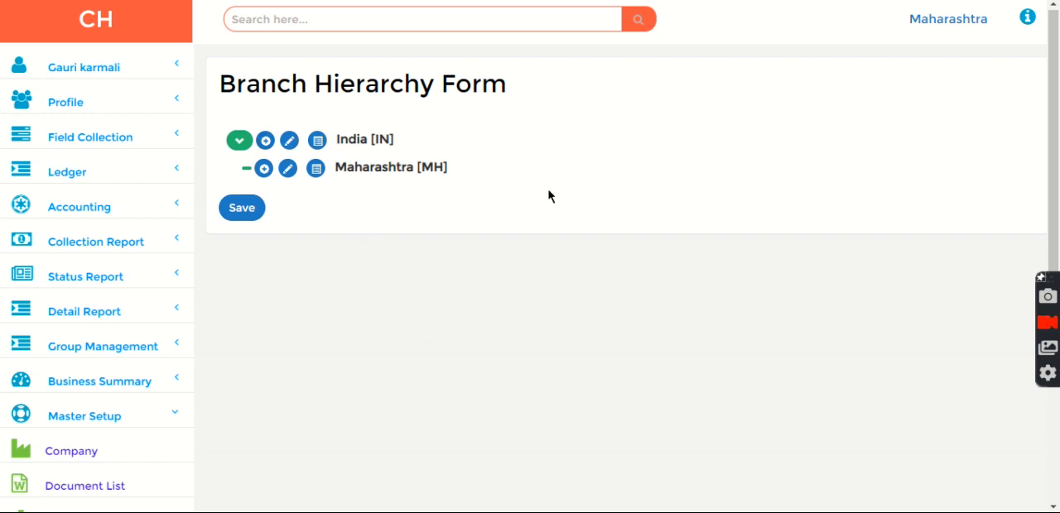
Step: Add a branch named Karnataka with code KH under India
{"action": "left_click", "coordinate": [265, 145]}
{"action": "left_click", "coordinate": [446, 159]}
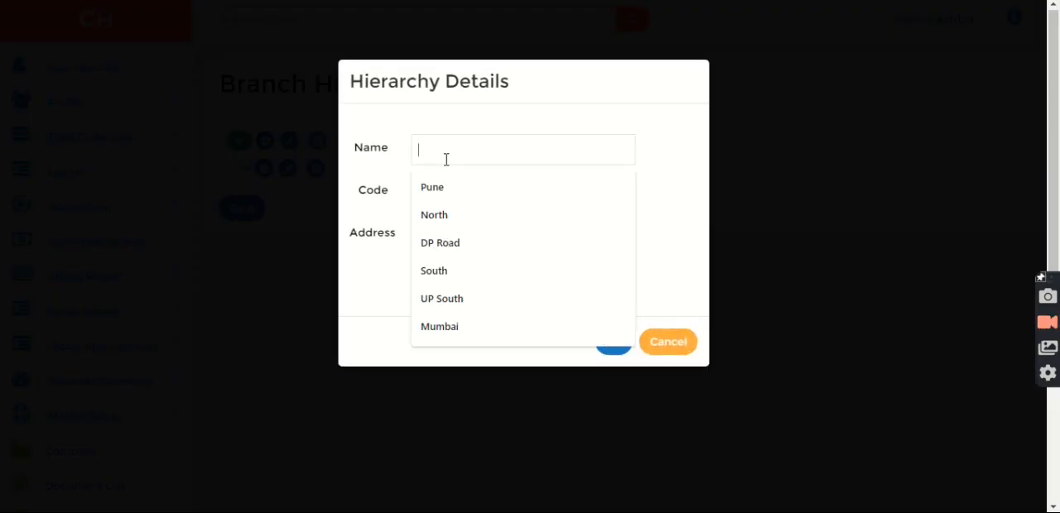
{"action": "type", "text": "Karnataka"}
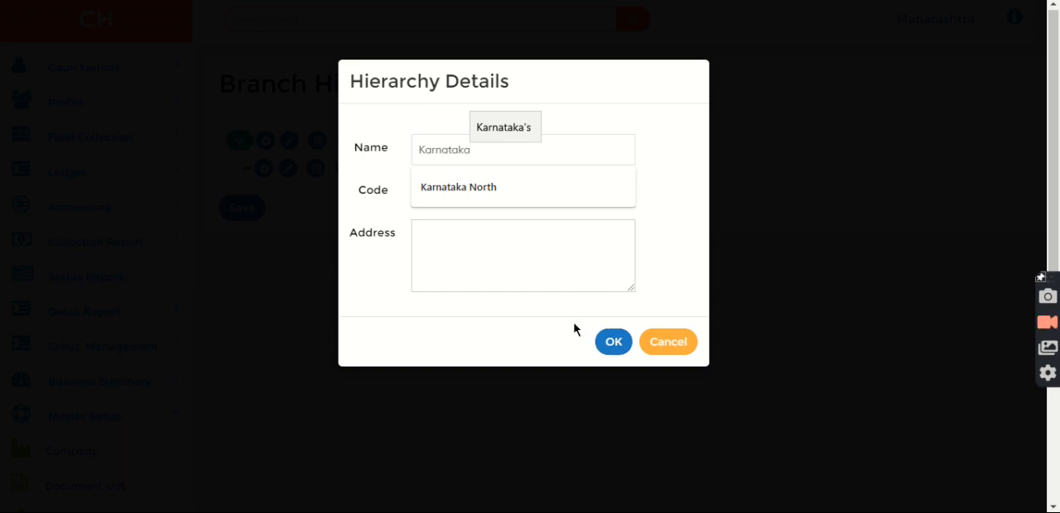
{"action": "left_click", "coordinate": [488, 244]}
{"action": "left_click", "coordinate": [462, 200]}
{"action": "type", "text": "KH"}
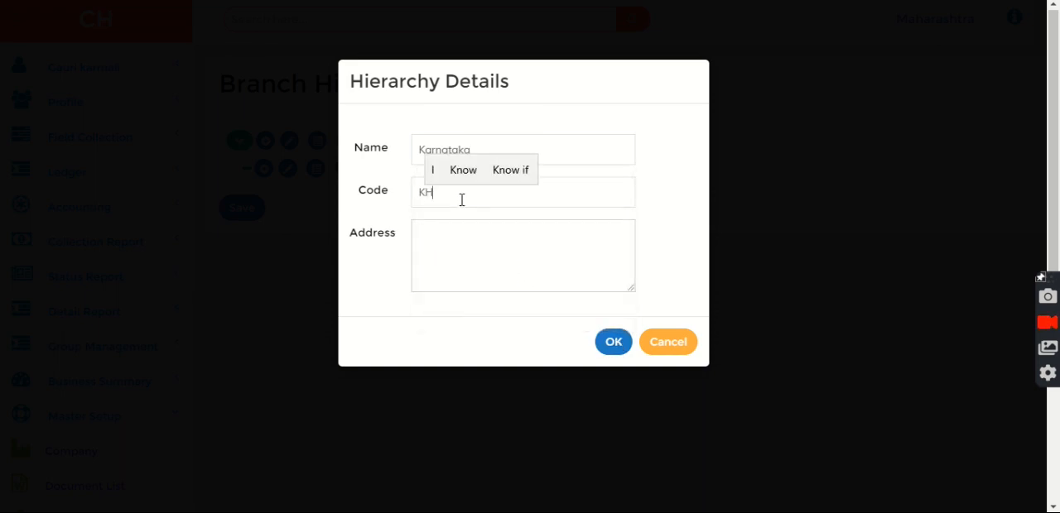
{"action": "left_click", "coordinate": [611, 344]}
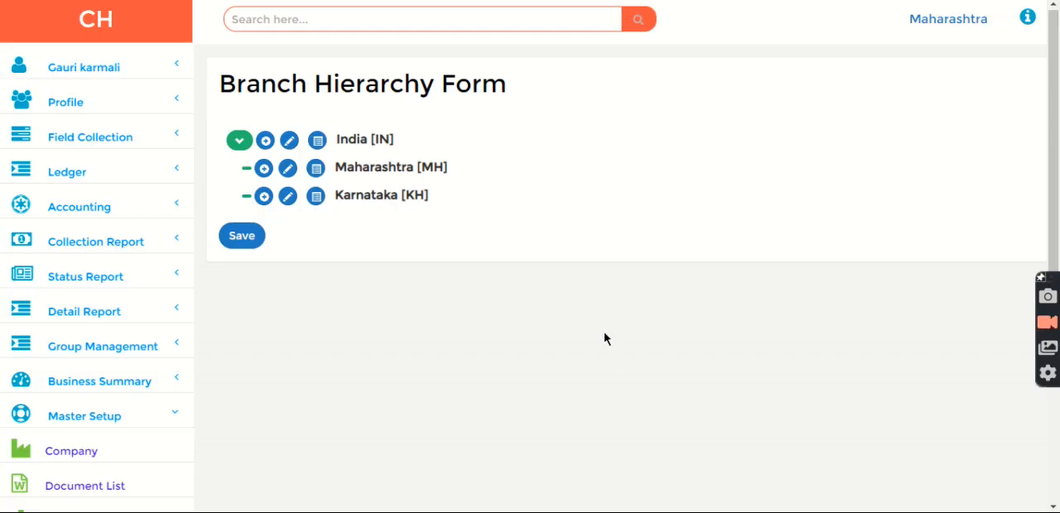
Step: Add a branch named Andhra Pradesh with code AP under India and save the hierarchy
{"action": "left_click", "coordinate": [263, 141]}
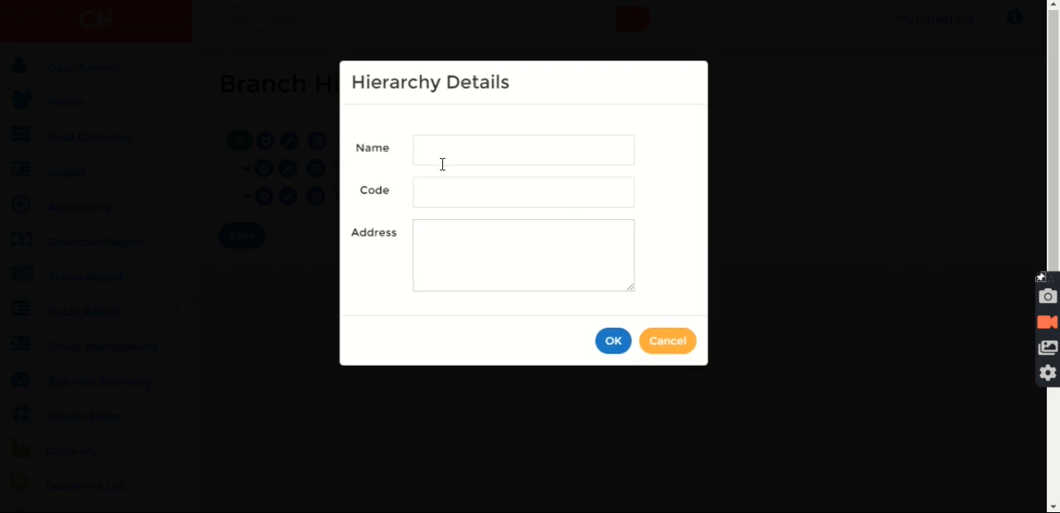
{"action": "left_click", "coordinate": [445, 153]}
{"action": "type", "text": "An"}
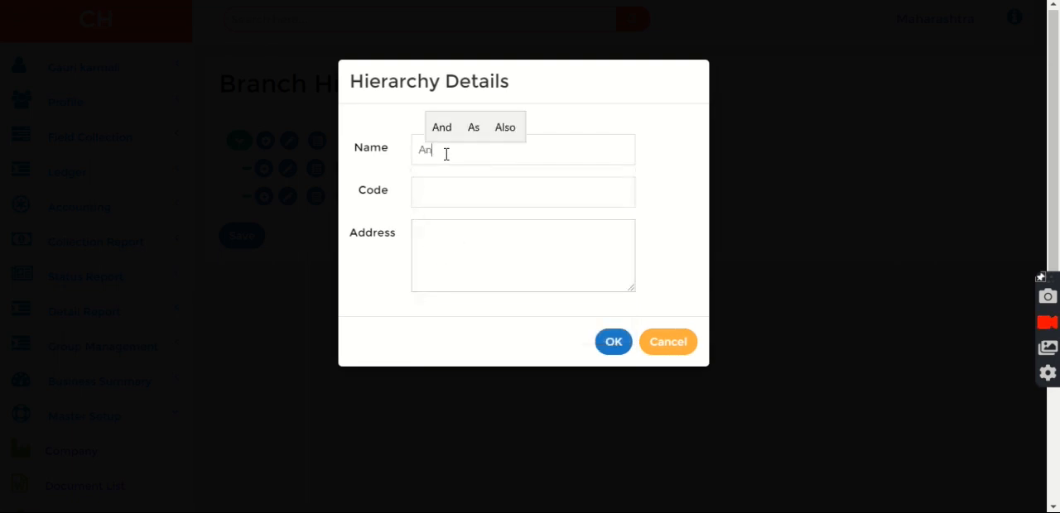
{"action": "type", "text": "dh"}
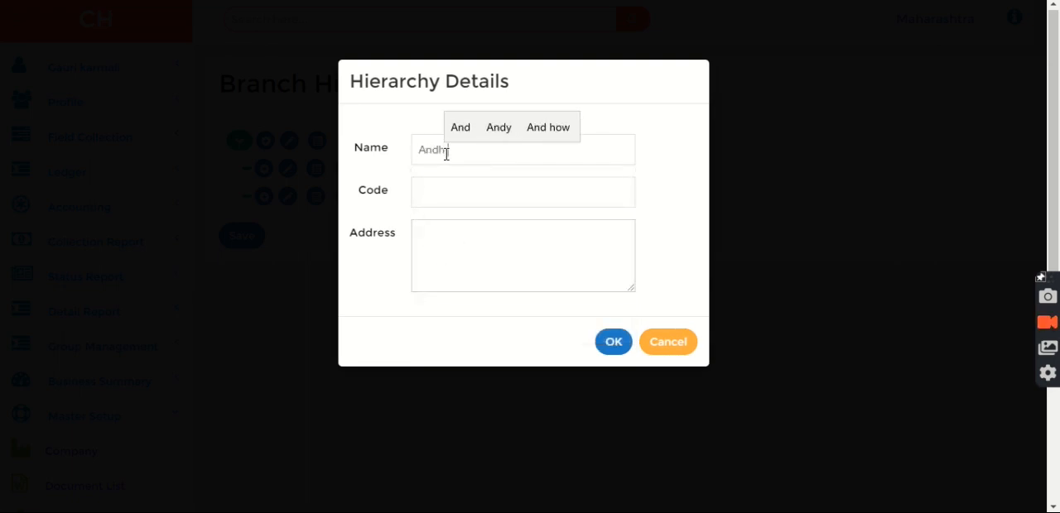
{"action": "type", "text": "ra Pradesh"}
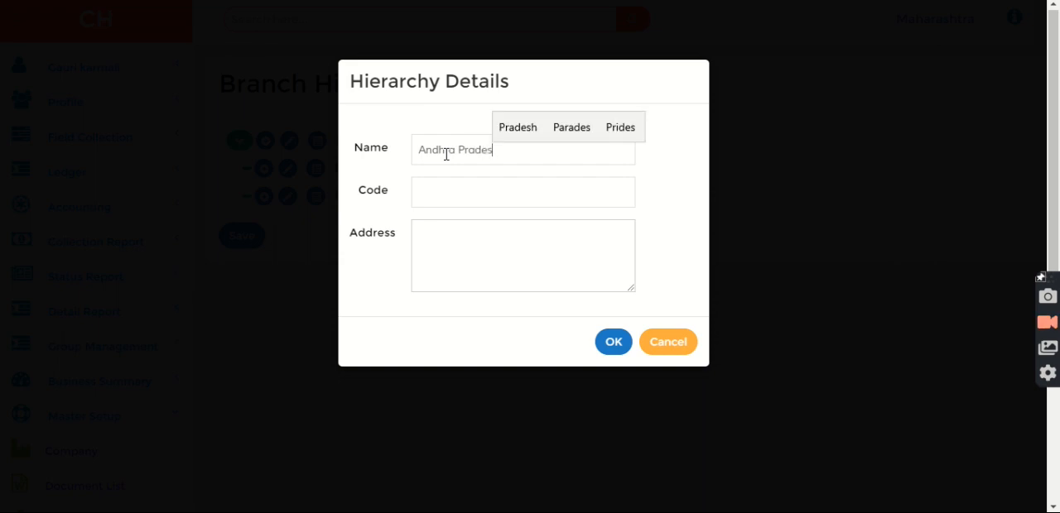
{"action": "left_click", "coordinate": [447, 188]}
{"action": "type", "text": "AP"}
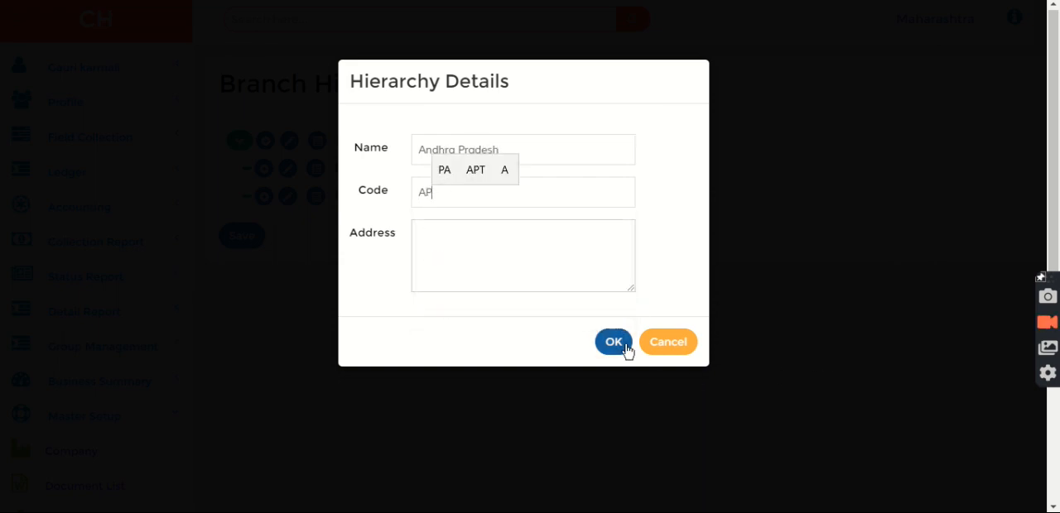
{"action": "left_click", "coordinate": [619, 345]}
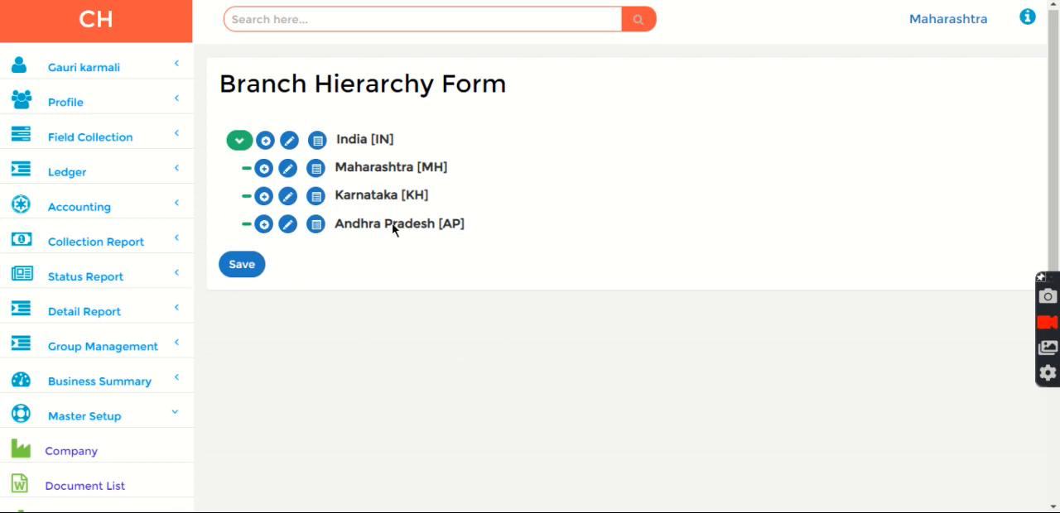
{"action": "left_click", "coordinate": [240, 265]}
Step: Add a sub-branch named Pune with code PN under Maharashtra
{"action": "left_click", "coordinate": [263, 170]}
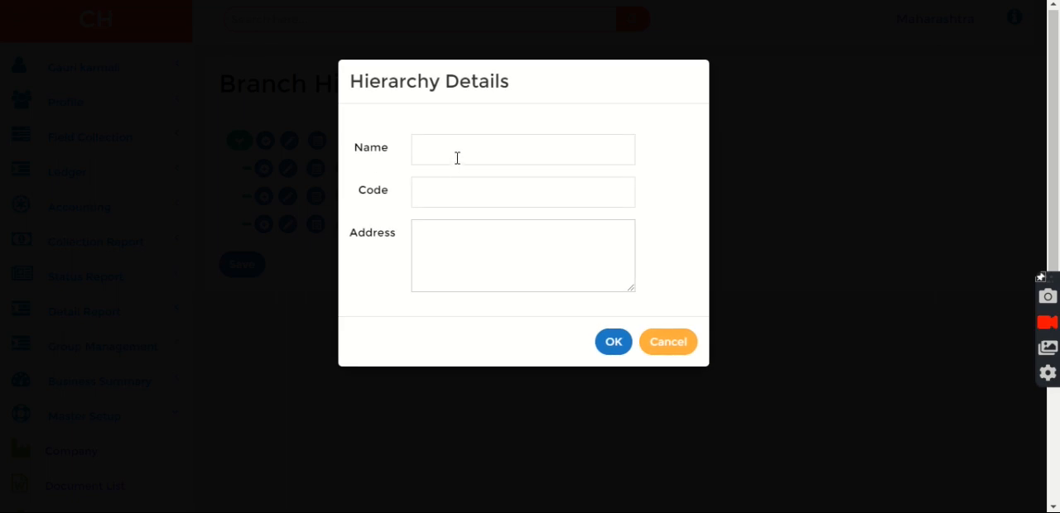
{"action": "left_click", "coordinate": [456, 157]}
{"action": "type", "text": "Pune"}
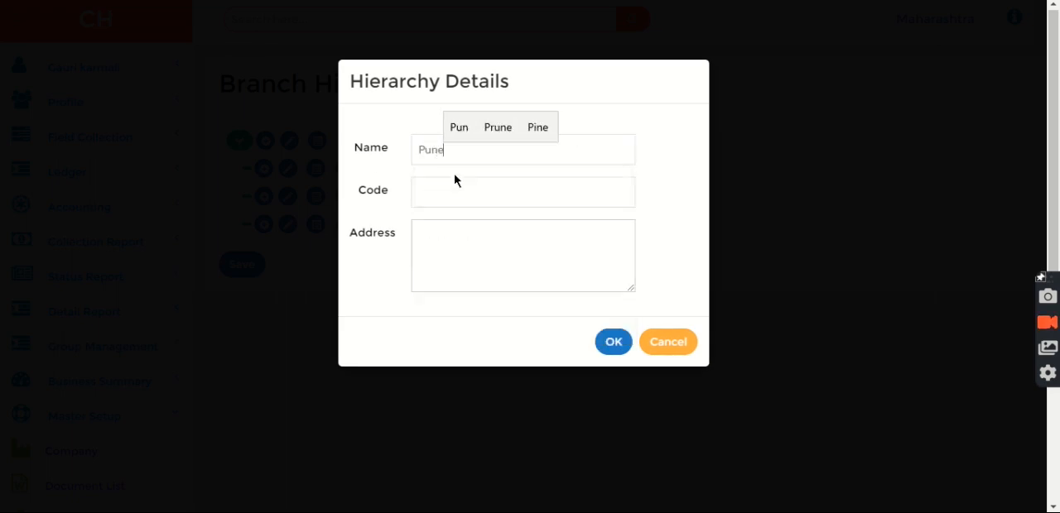
{"action": "left_click", "coordinate": [448, 178]}
{"action": "type", "text": "PN"}
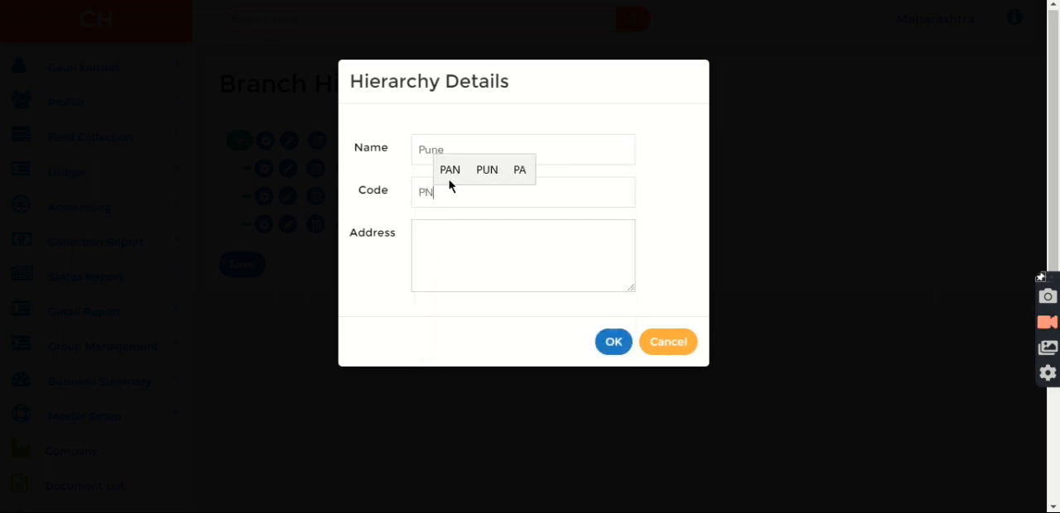
{"action": "left_click", "coordinate": [613, 342]}
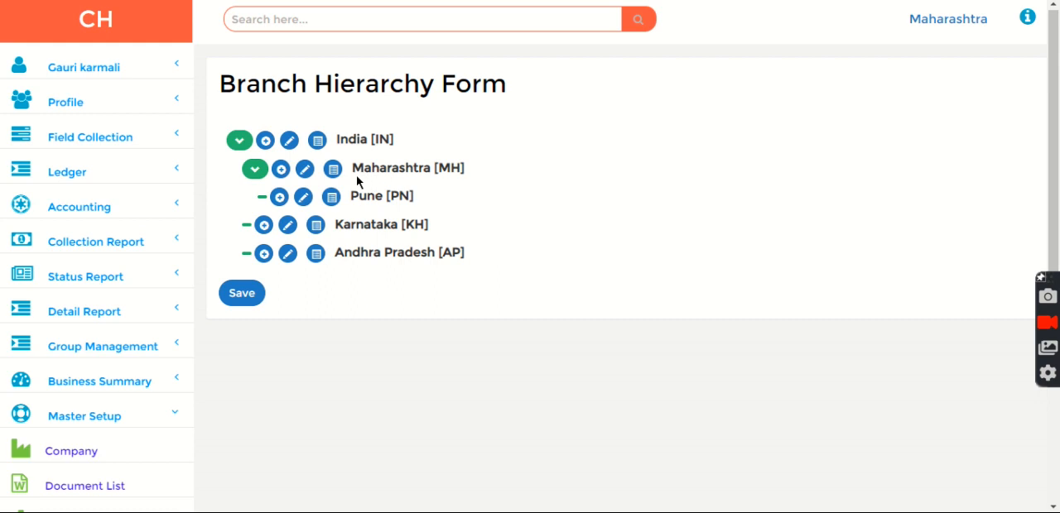
Step: Add a sub-branch named Mumbai with code BOM under Maharashtra
{"action": "left_click", "coordinate": [279, 170]}
{"action": "left_click", "coordinate": [444, 153]}
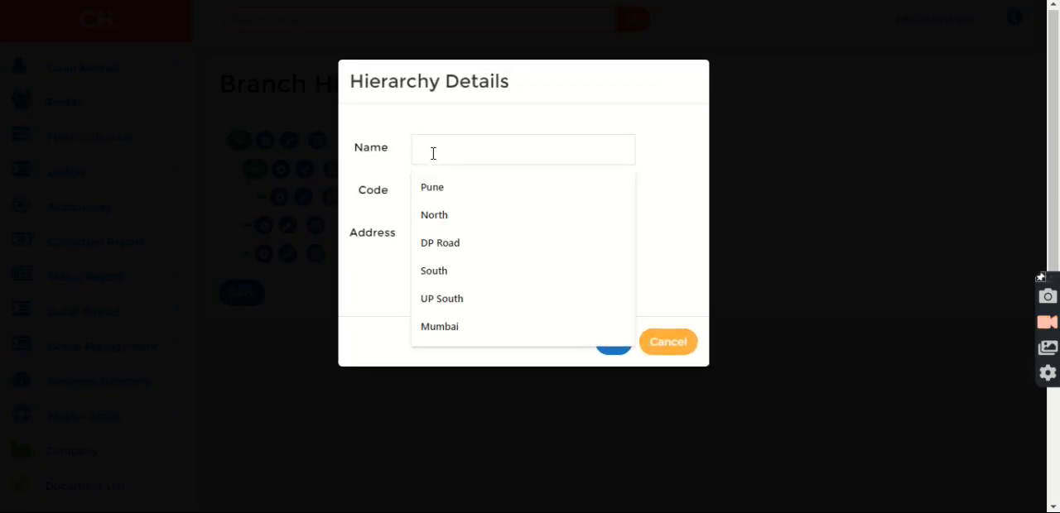
{"action": "type", "text": "Mumbai"}
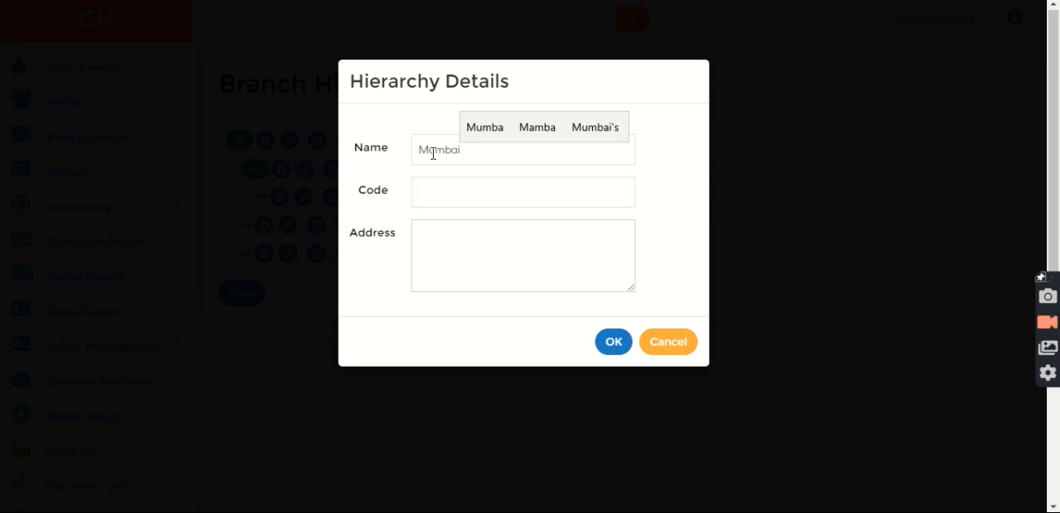
{"action": "left_click", "coordinate": [442, 185]}
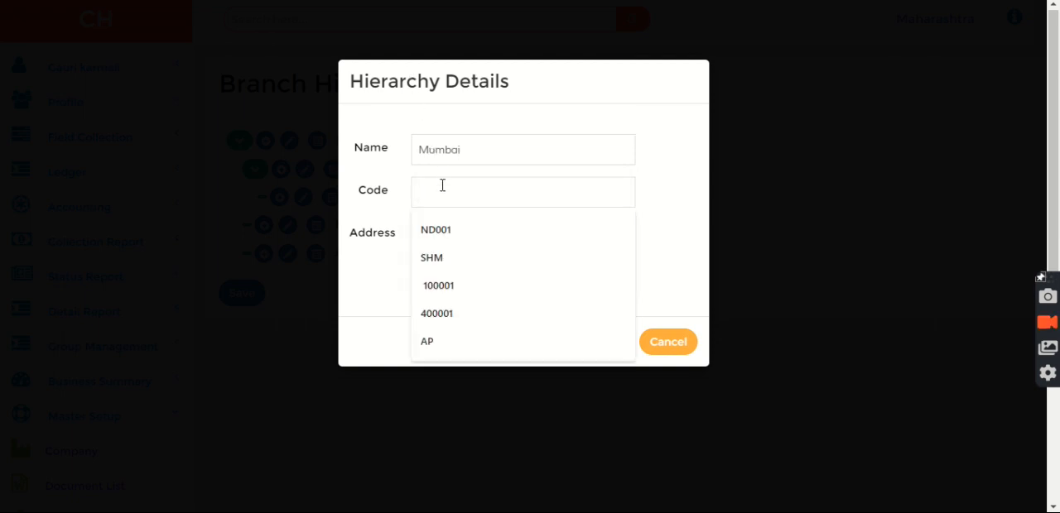
{"action": "type", "text": "B"}
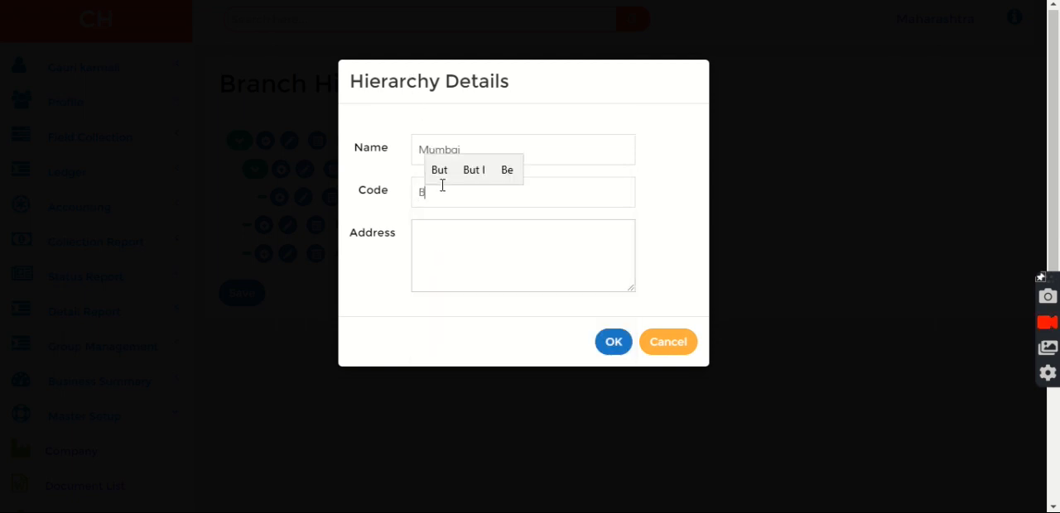
{"action": "type", "text": "OM"}
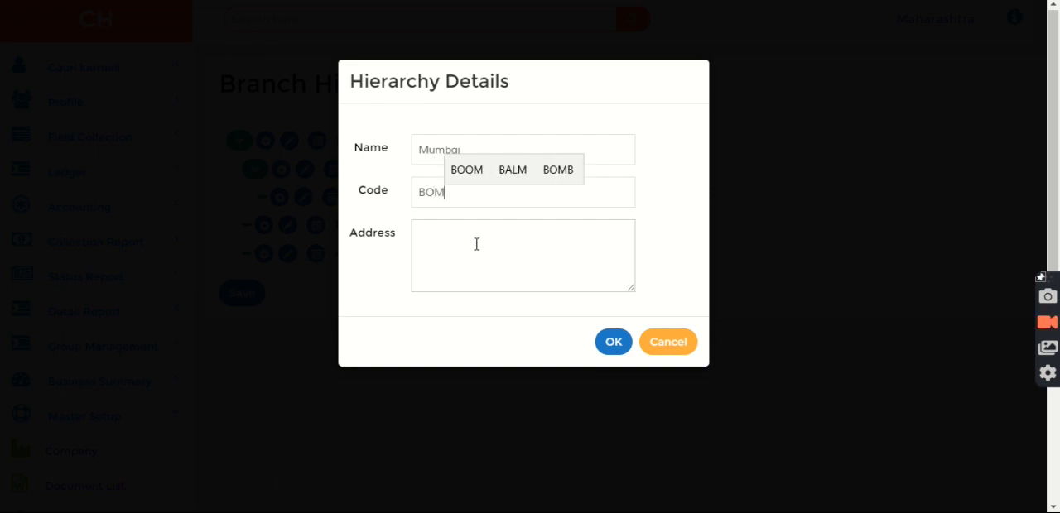
{"action": "left_click", "coordinate": [612, 341]}
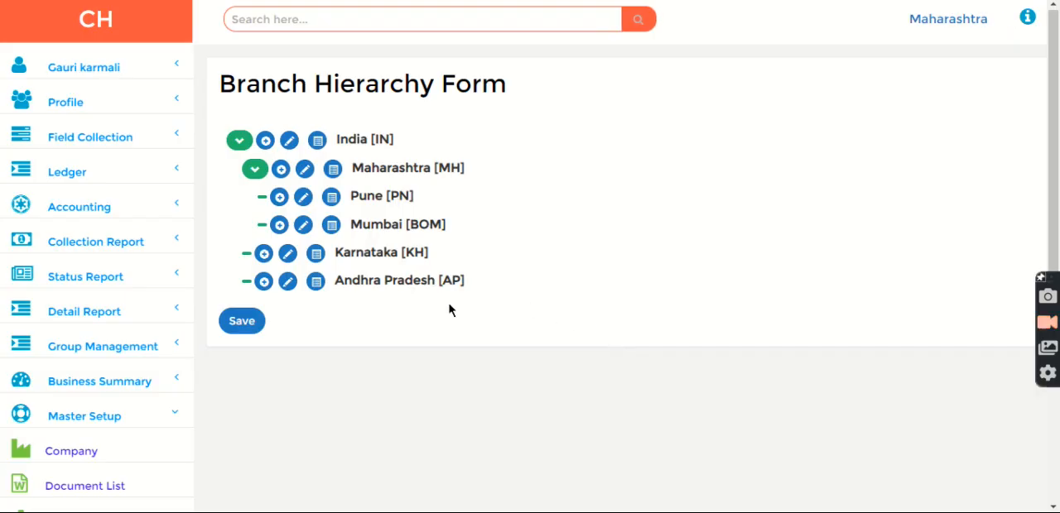
Step: Add a sub-branch named Banglore with code BN under Karnataka
{"action": "left_click", "coordinate": [263, 254]}
{"action": "left_click", "coordinate": [499, 149]}
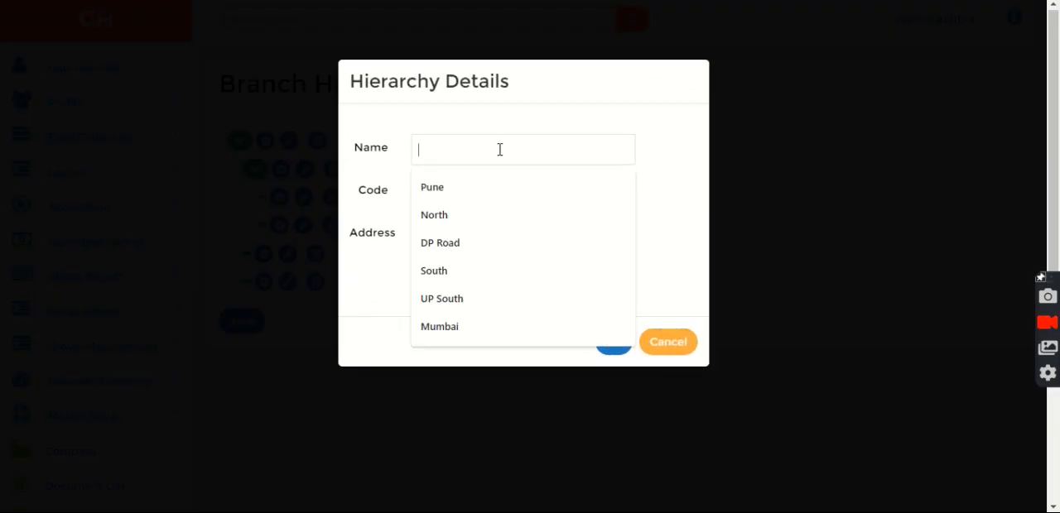
{"action": "type", "text": "Banglore"}
{"action": "left_click", "coordinate": [460, 184]}
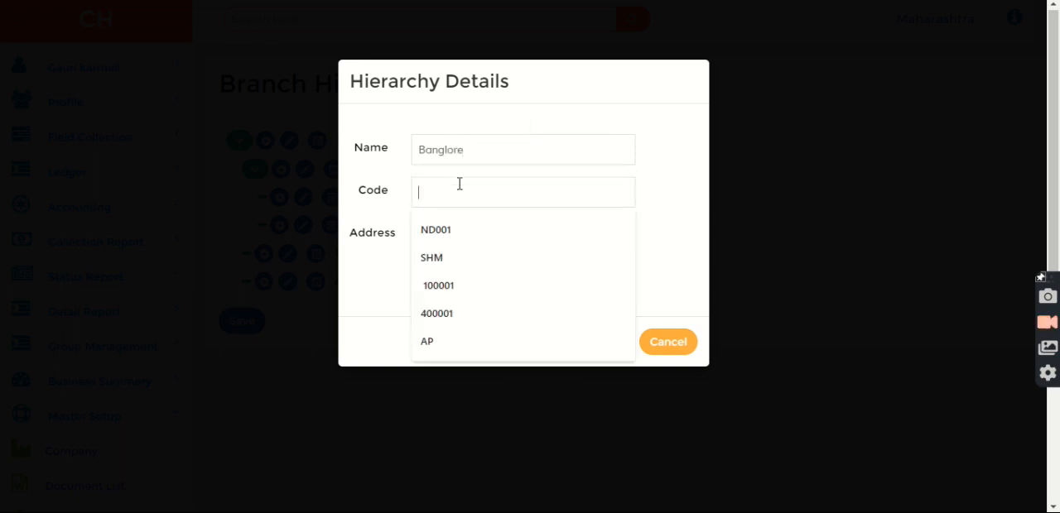
{"action": "type", "text": "BN"}
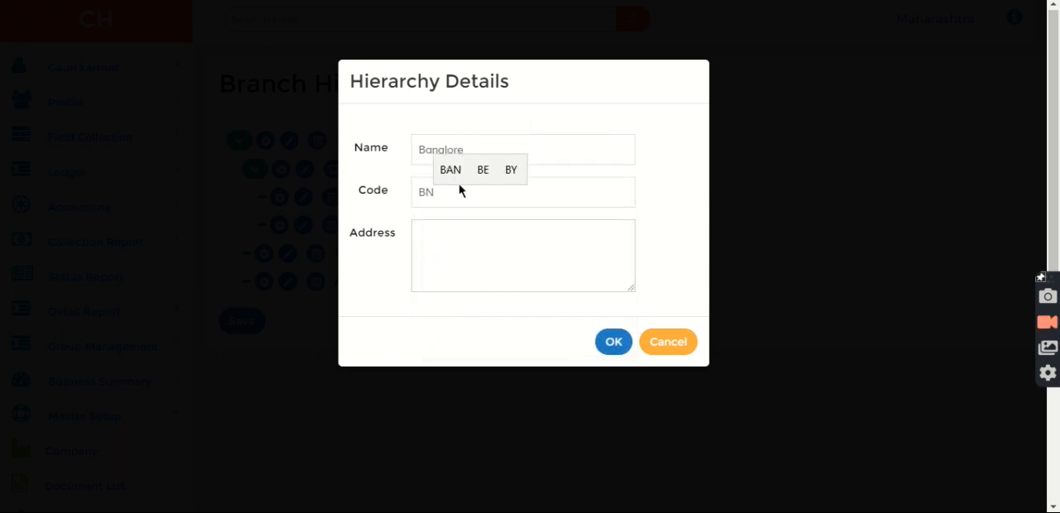
{"action": "left_click", "coordinate": [613, 343]}
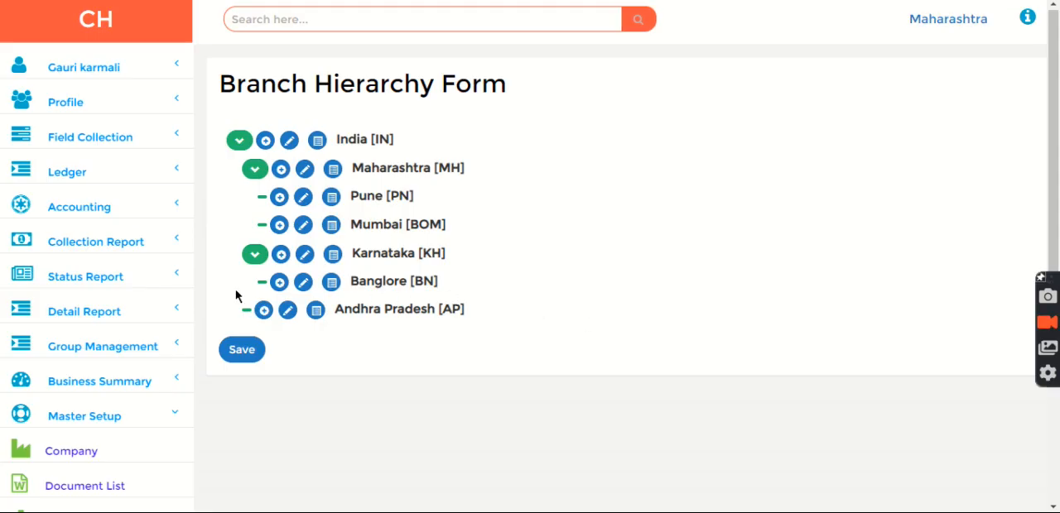
Step: Add a second sub-branch under Karnataka named Belgaum with code BGM
{"action": "left_click", "coordinate": [281, 254]}
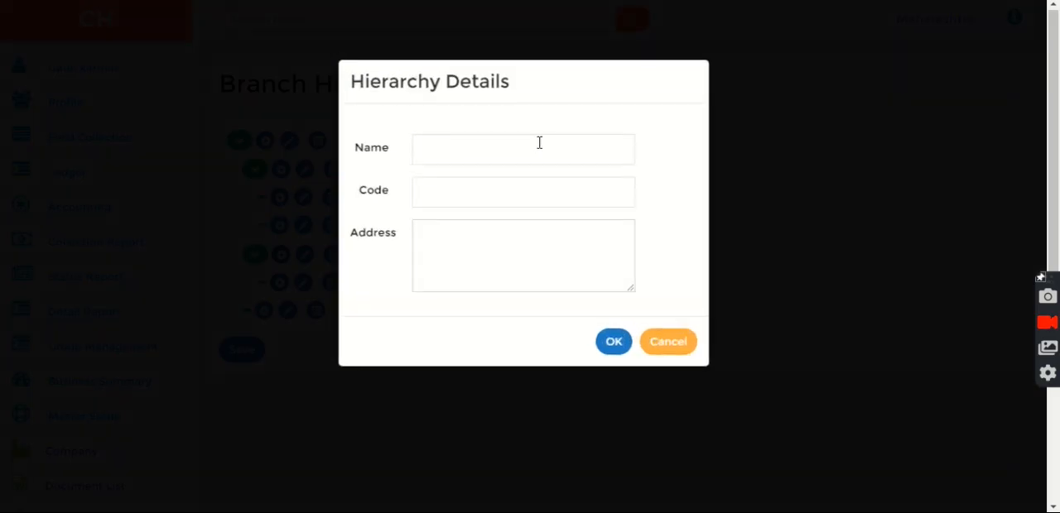
{"action": "left_click", "coordinate": [514, 146]}
{"action": "type", "text": "Belgaum"}
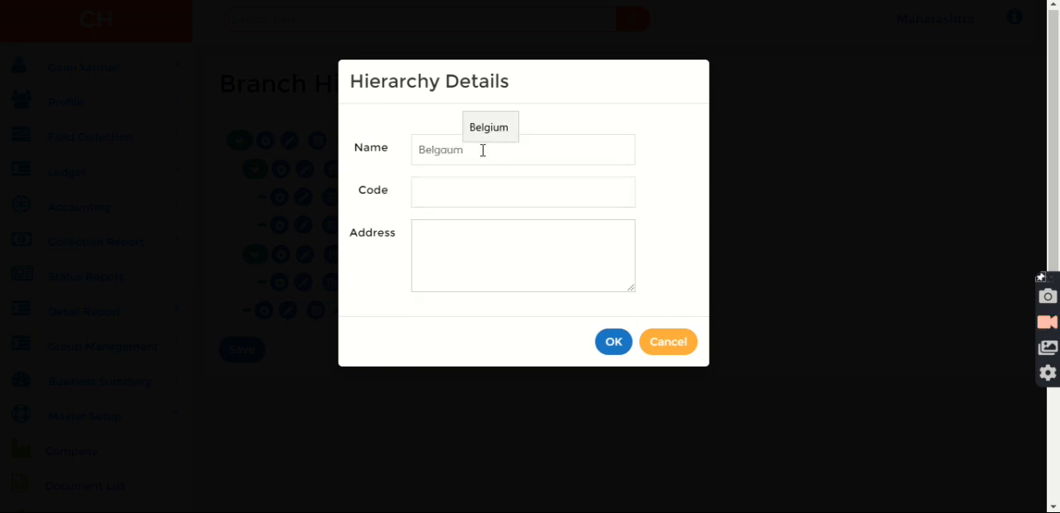
{"action": "left_click", "coordinate": [468, 193]}
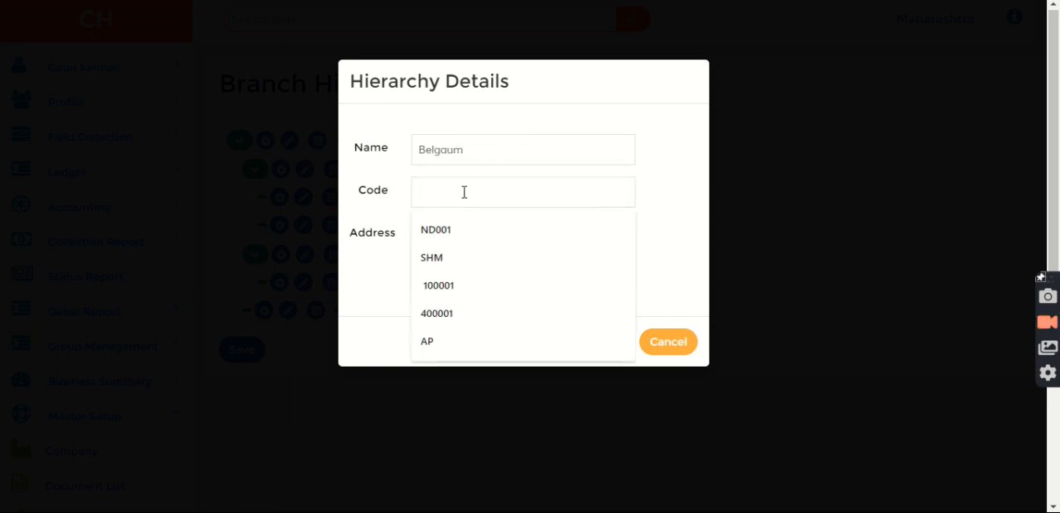
{"action": "type", "text": "BGM"}
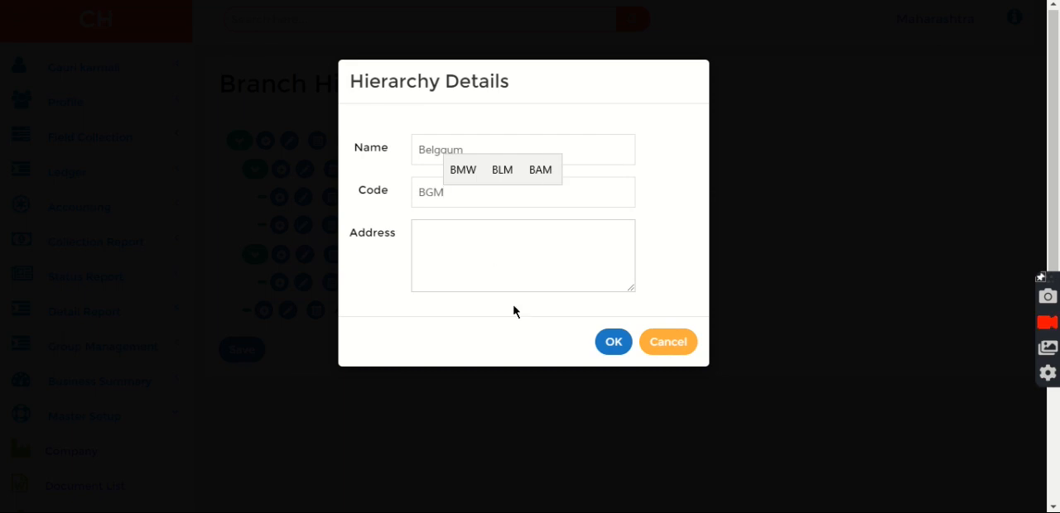
{"action": "left_click", "coordinate": [608, 340]}
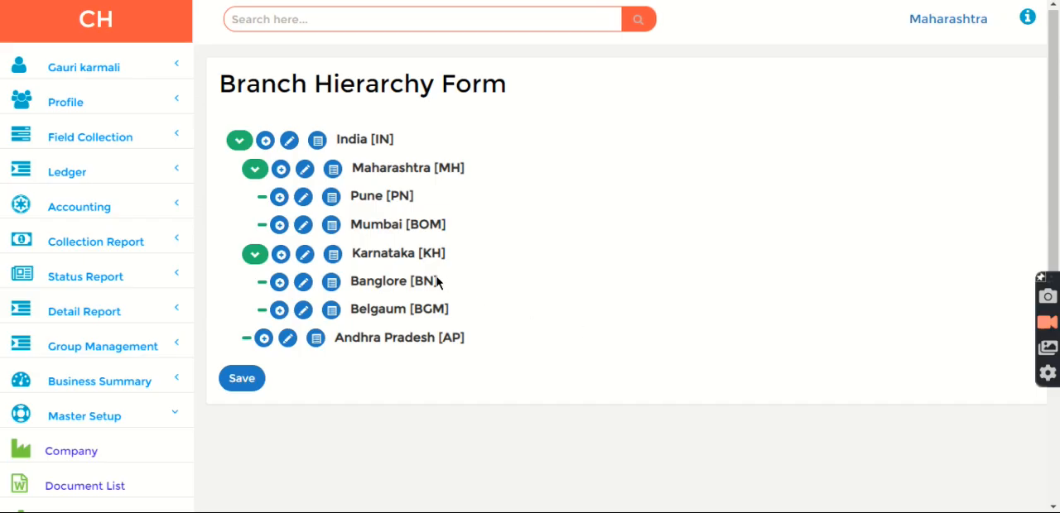
Step: Add a sub-branch named AP North under Andhra Pradesh, leaving its code empty
{"action": "left_click", "coordinate": [263, 340]}
{"action": "left_click", "coordinate": [485, 149]}
{"action": "type", "text": "AP North"}
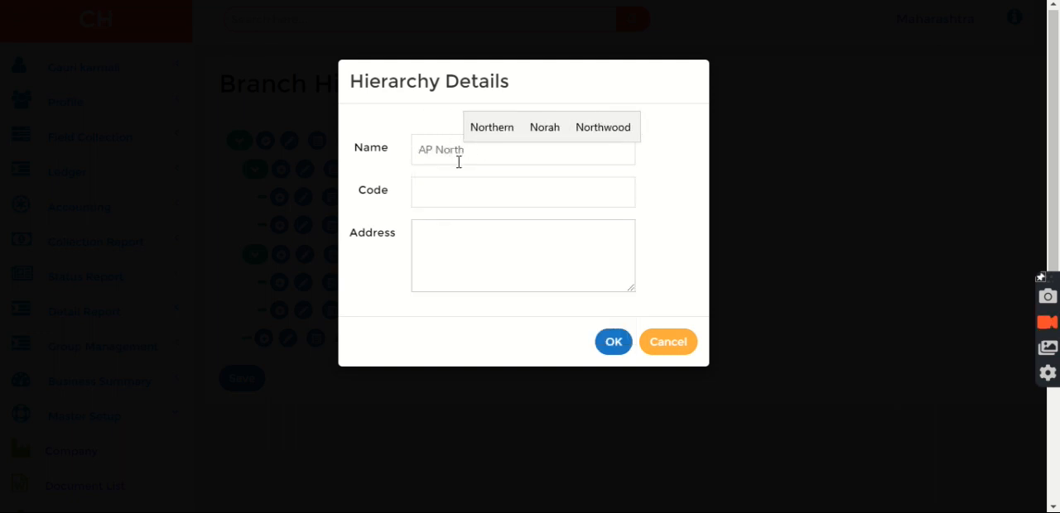
{"action": "left_click", "coordinate": [609, 344]}
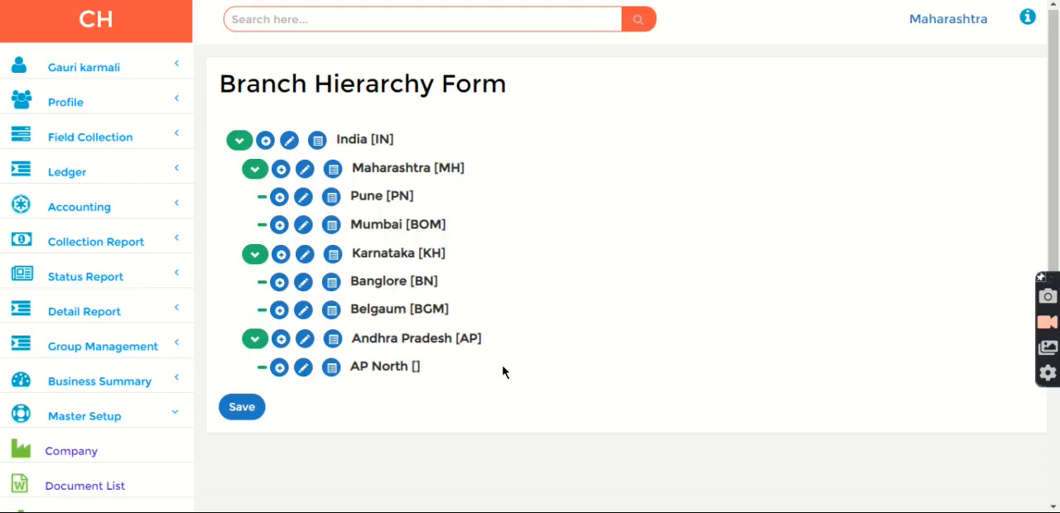
Step: Add a sub-branch named AP South without a code under Andhra Pradesh and save the hierarchy
{"action": "left_click", "coordinate": [281, 341]}
{"action": "left_click", "coordinate": [454, 149]}
{"action": "type", "text": "a"}
{"action": "key", "text": "BackSpace"}
{"action": "type", "text": "AP South"}
{"action": "left_click", "coordinate": [612, 339]}
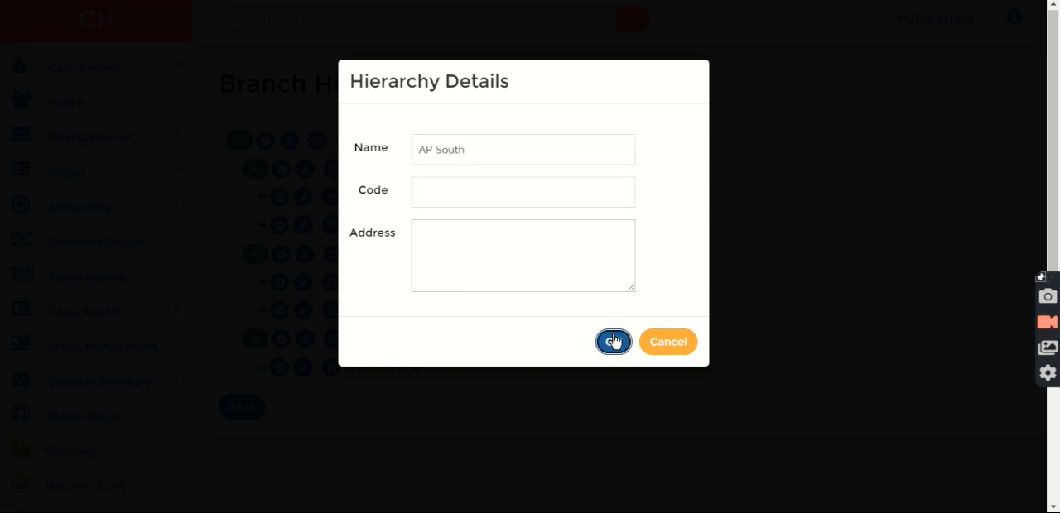
{"action": "left_click", "coordinate": [238, 434]}
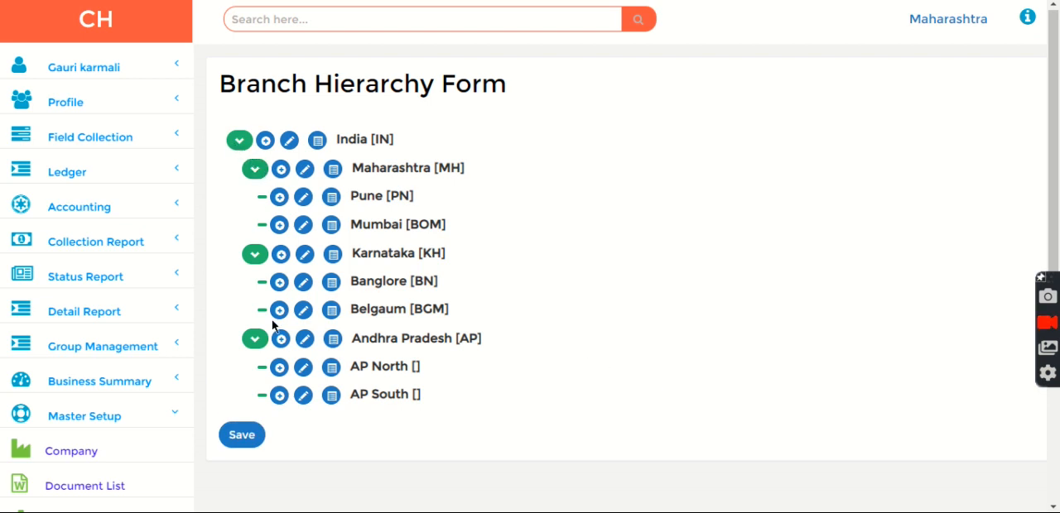
Step: Collapse Andhra Pradesh, Karnataka, Maharashtra and finally India to view only the root of the branch tree
{"action": "left_click", "coordinate": [256, 342]}
{"action": "left_click", "coordinate": [255, 254]}
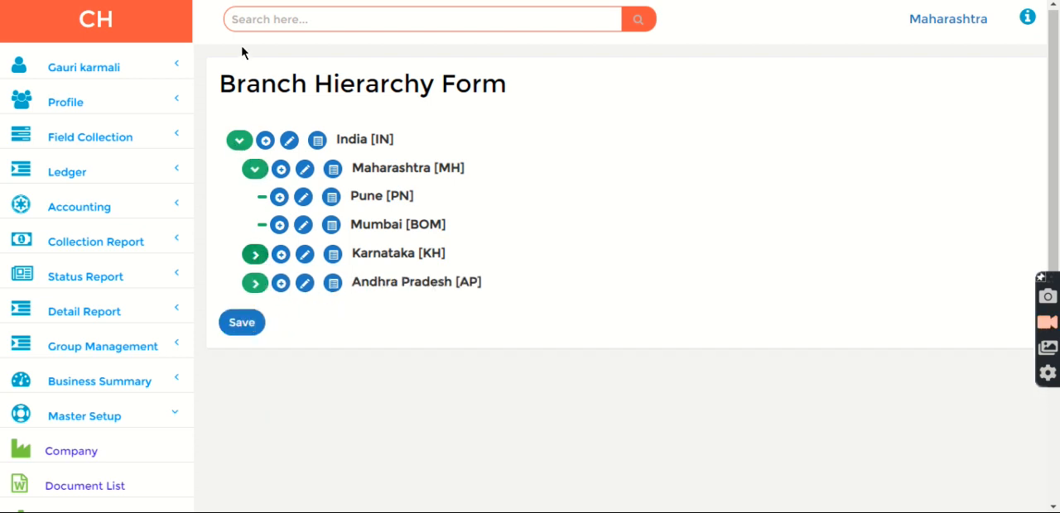
{"action": "left_click", "coordinate": [252, 170]}
{"action": "left_click", "coordinate": [239, 141]}
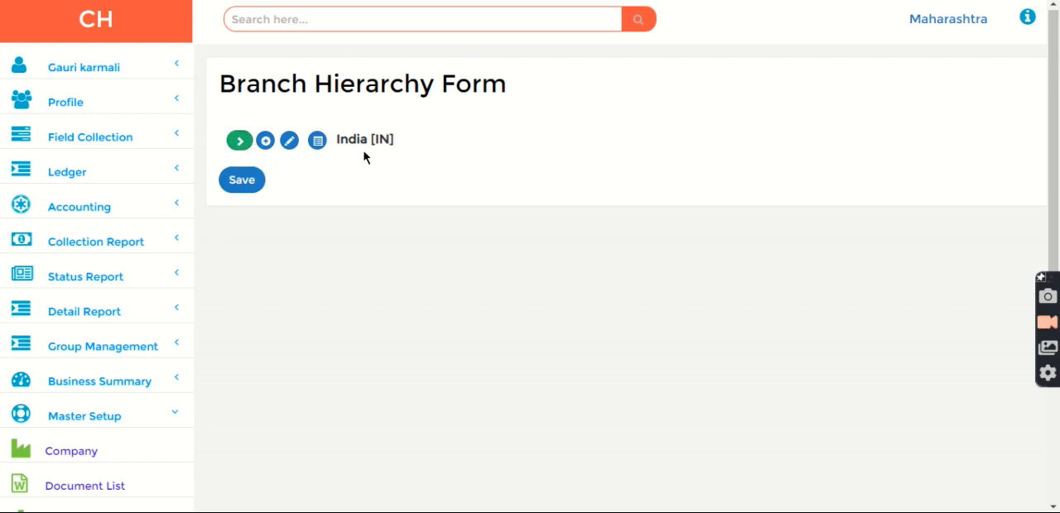
{"action": "left_click_drag", "start_coordinate": [439, 148], "coordinate": [200, 124]}
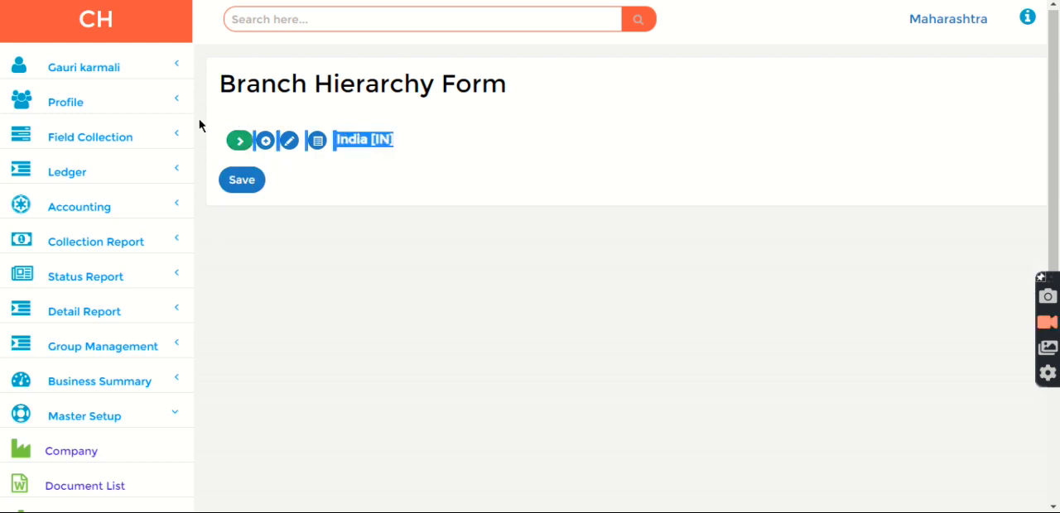
{"action": "left_click", "coordinate": [556, 142]}
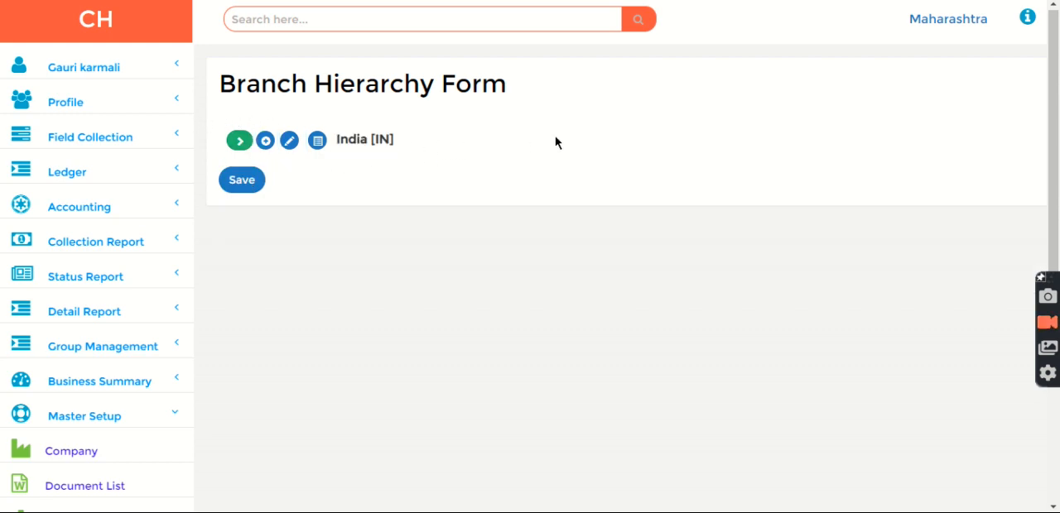
Step: Expand India and each of its three states to review their sub-branches, and return to the home page
{"action": "left_click", "coordinate": [239, 142]}
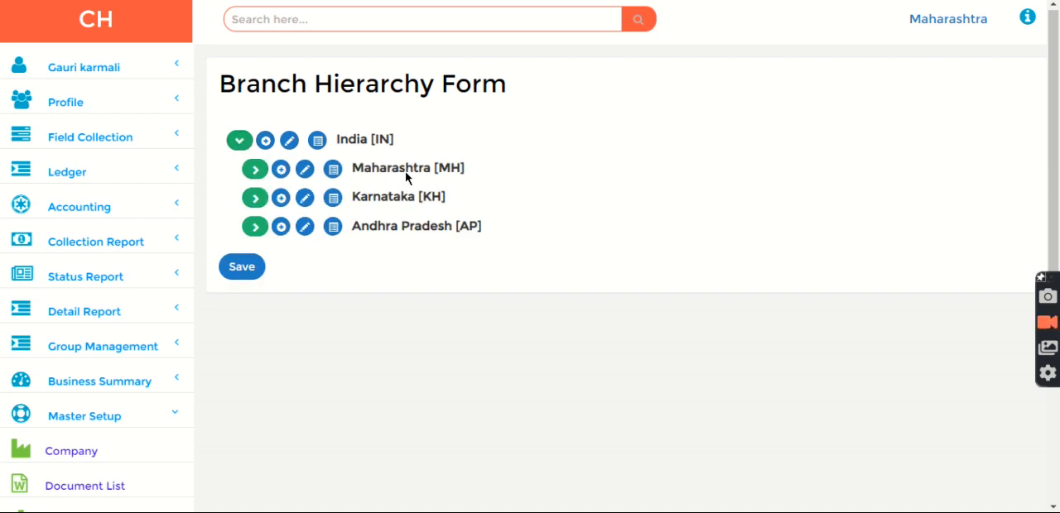
{"action": "left_click", "coordinate": [263, 175]}
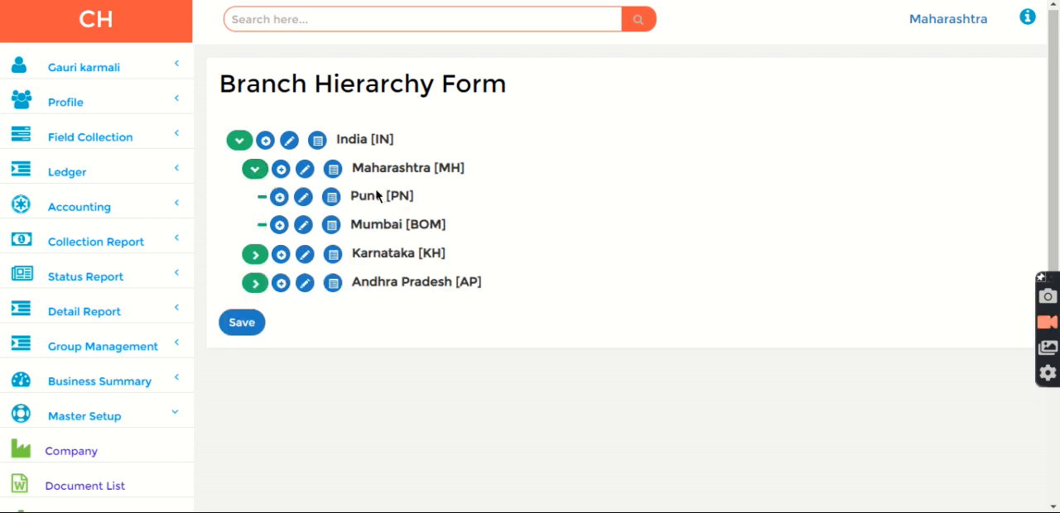
{"action": "left_click", "coordinate": [254, 258]}
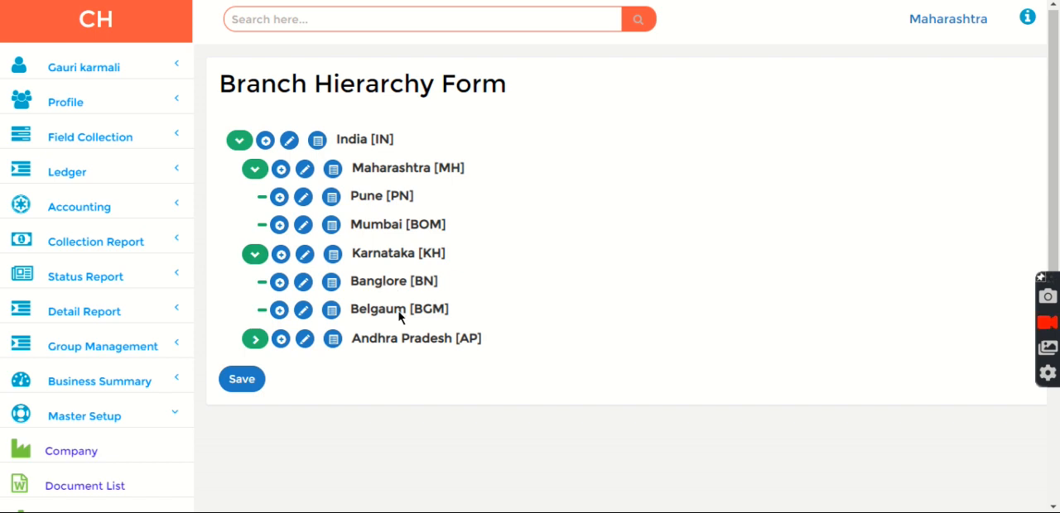
{"action": "left_click", "coordinate": [252, 341]}
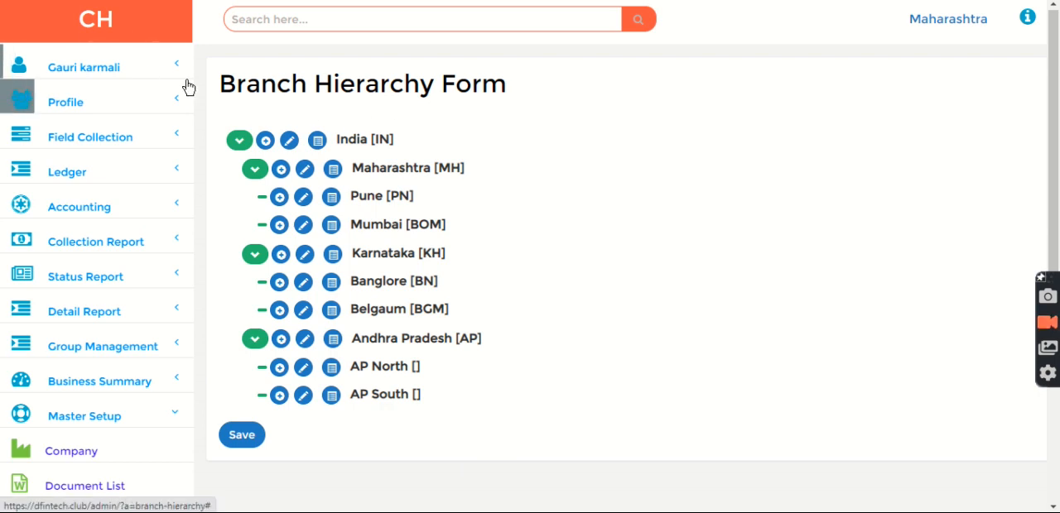
{"action": "left_click", "coordinate": [118, 32]}
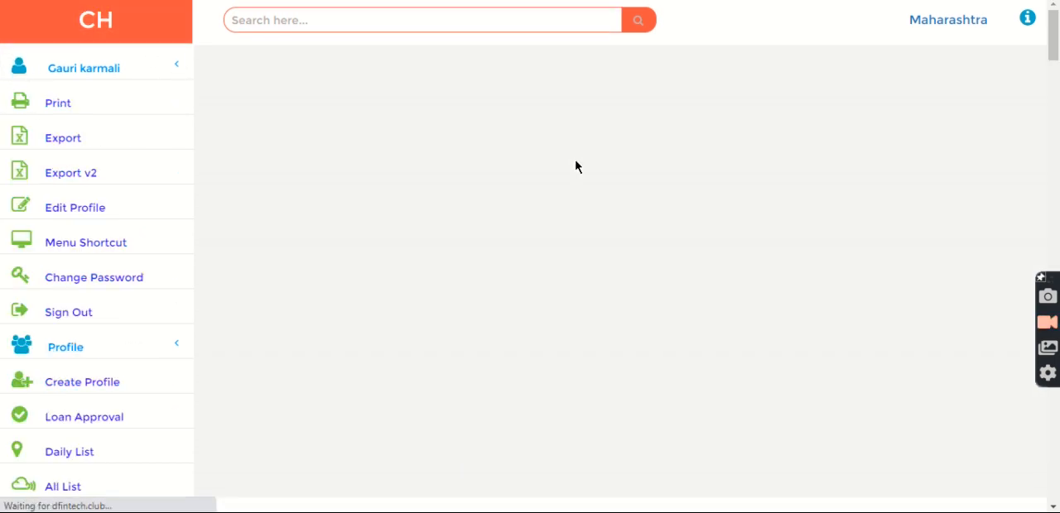